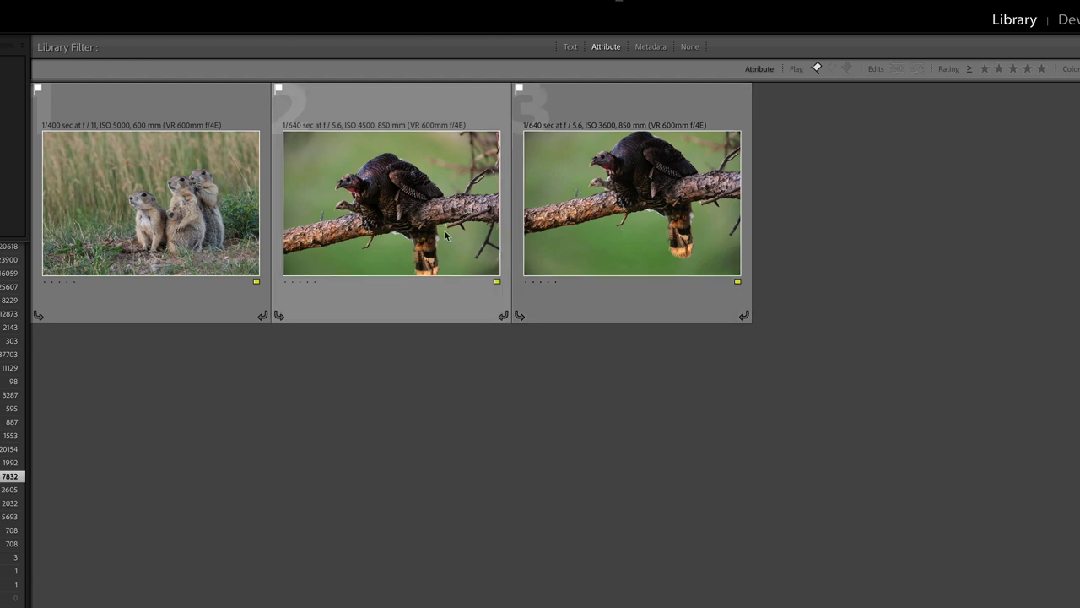
Step: Select the two turkey photos and open them together as layers in Photoshop
click(422, 121)
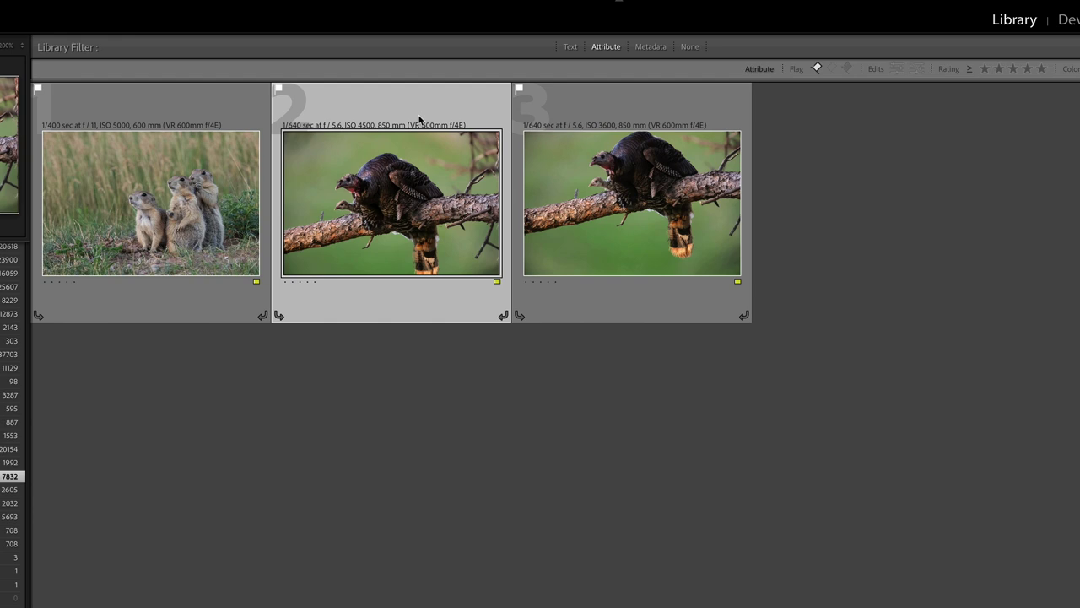
ctrl+click(584, 225)
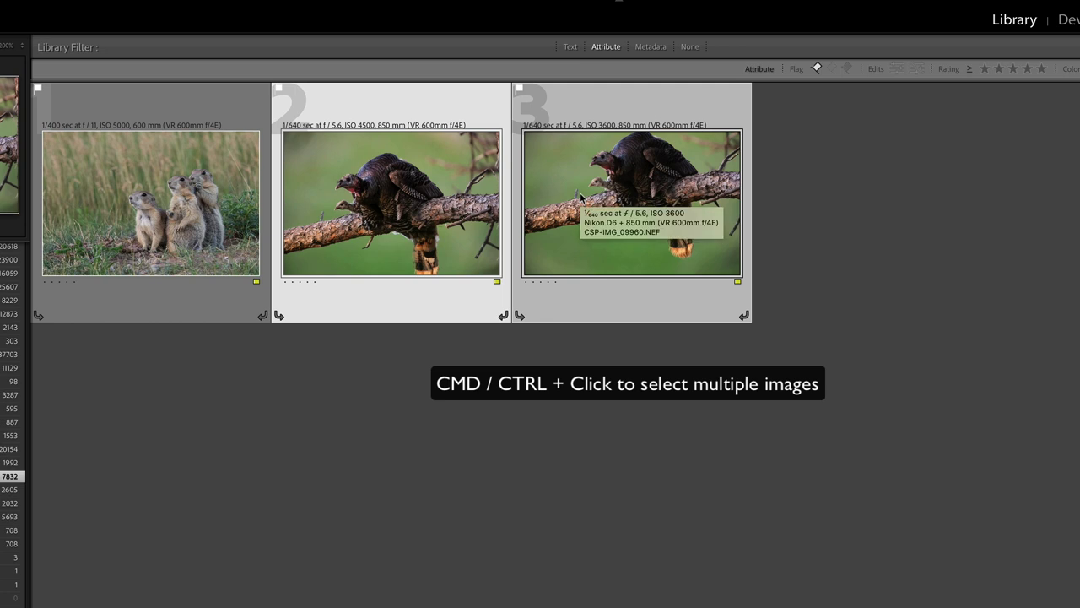
right_click(451, 180)
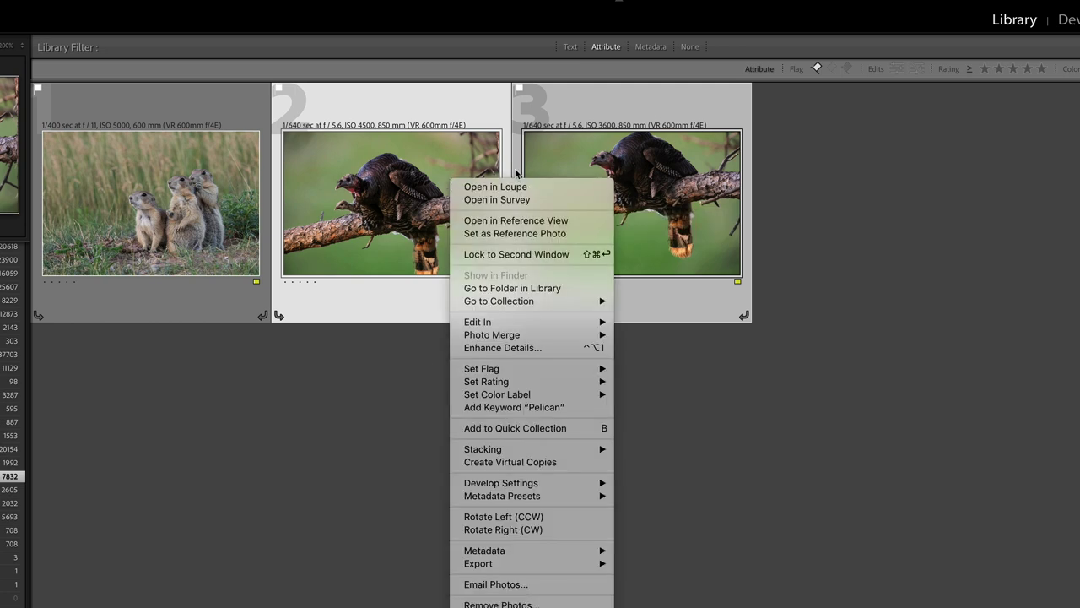
mouse_move(503, 323)
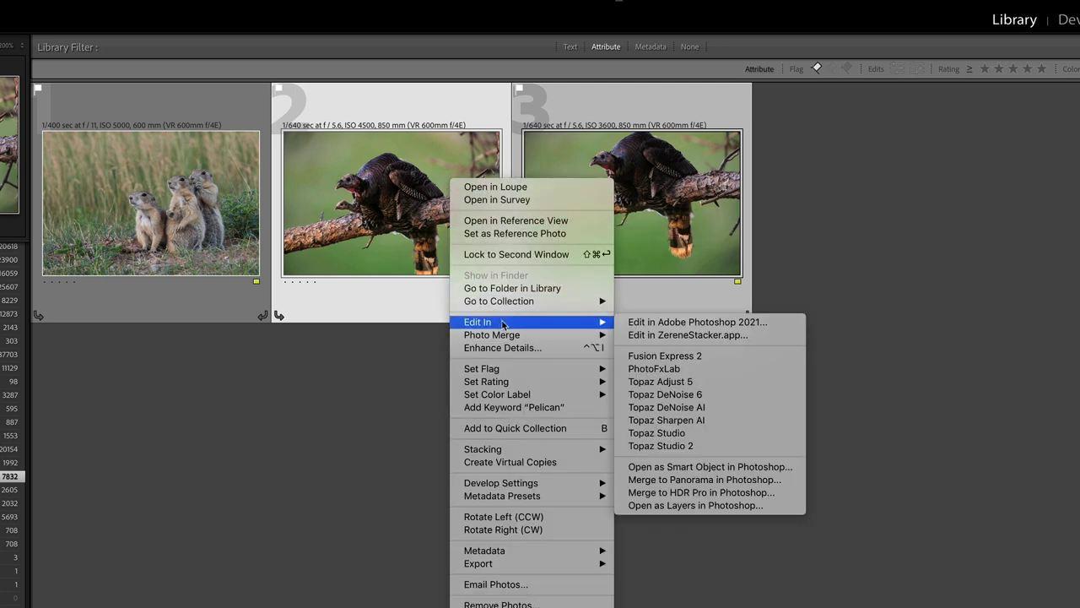
click(769, 506)
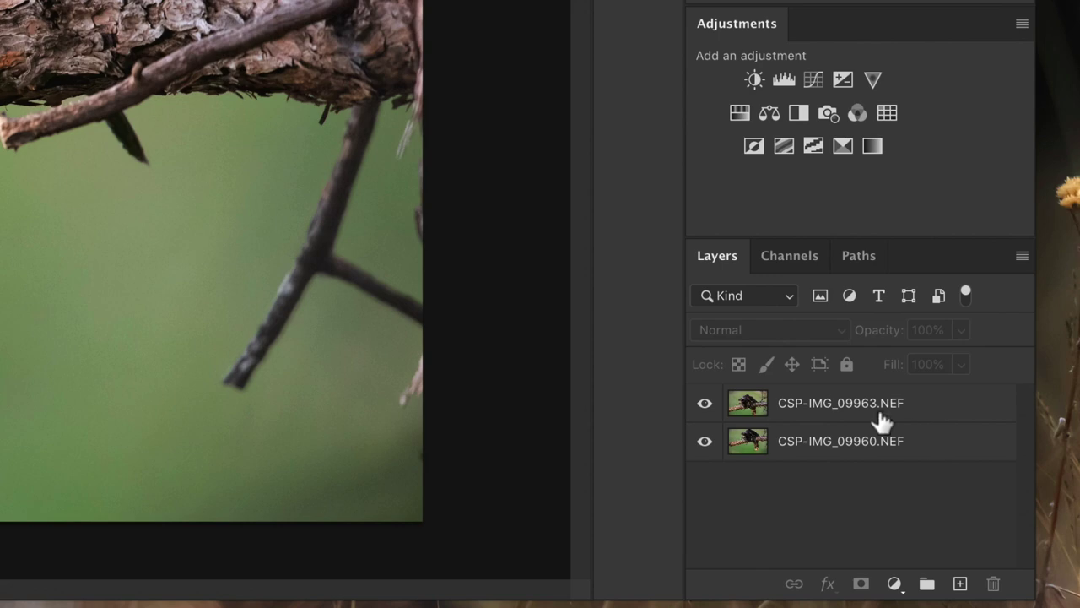
Step: Toggle the visibility of the CSP-IMG_09963.NEF layer to compare the framing of the two photos
click(703, 407)
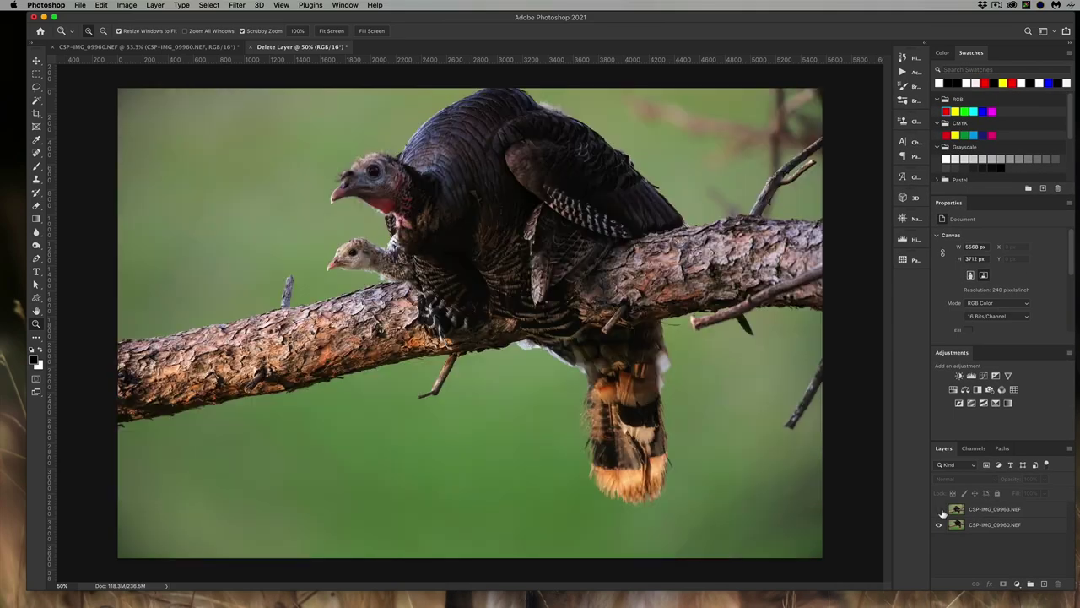
click(939, 510)
click(939, 510)
click(939, 510)
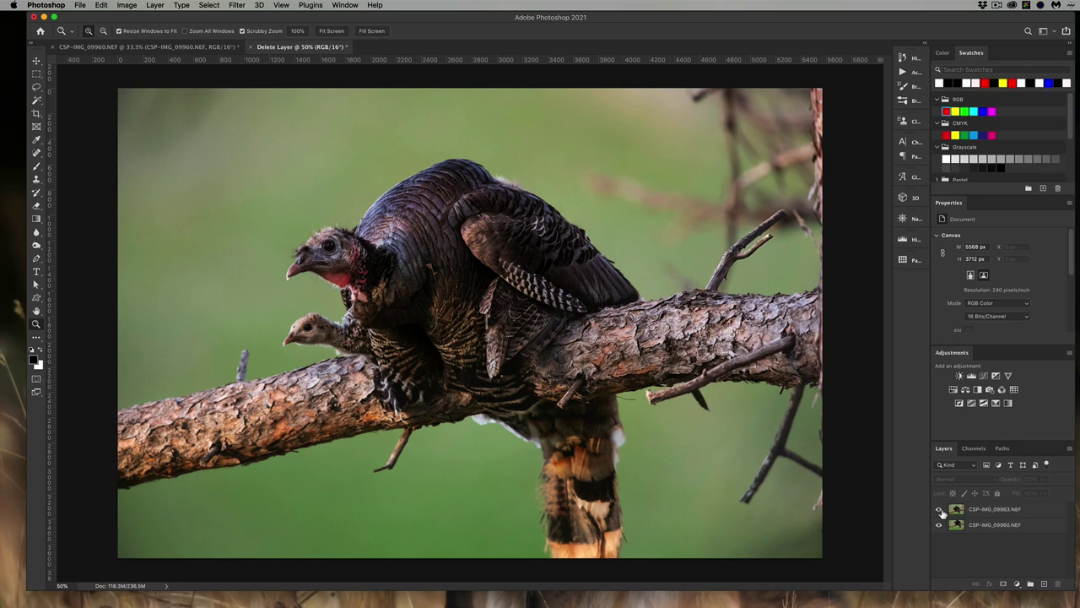
click(940, 511)
click(940, 510)
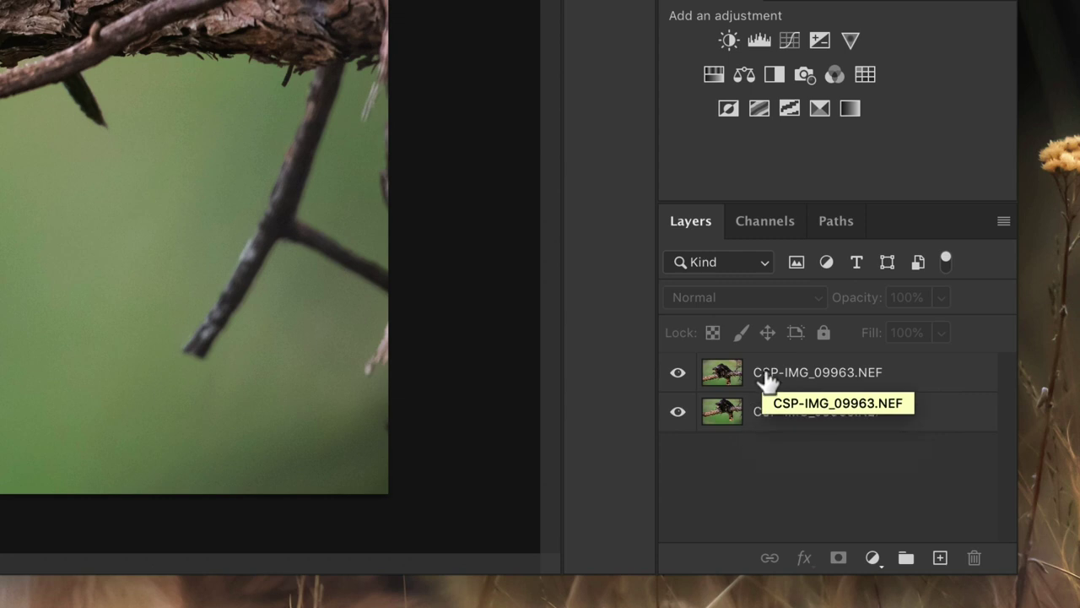
Step: Select both photo layers and auto-align them using the Auto projection
click(768, 427)
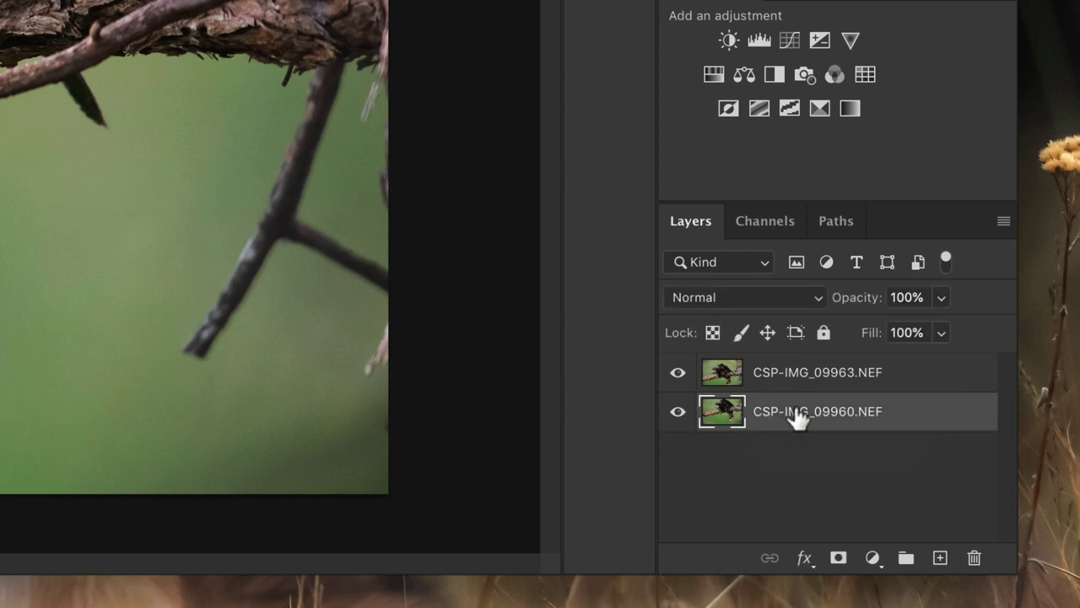
shift+click(861, 379)
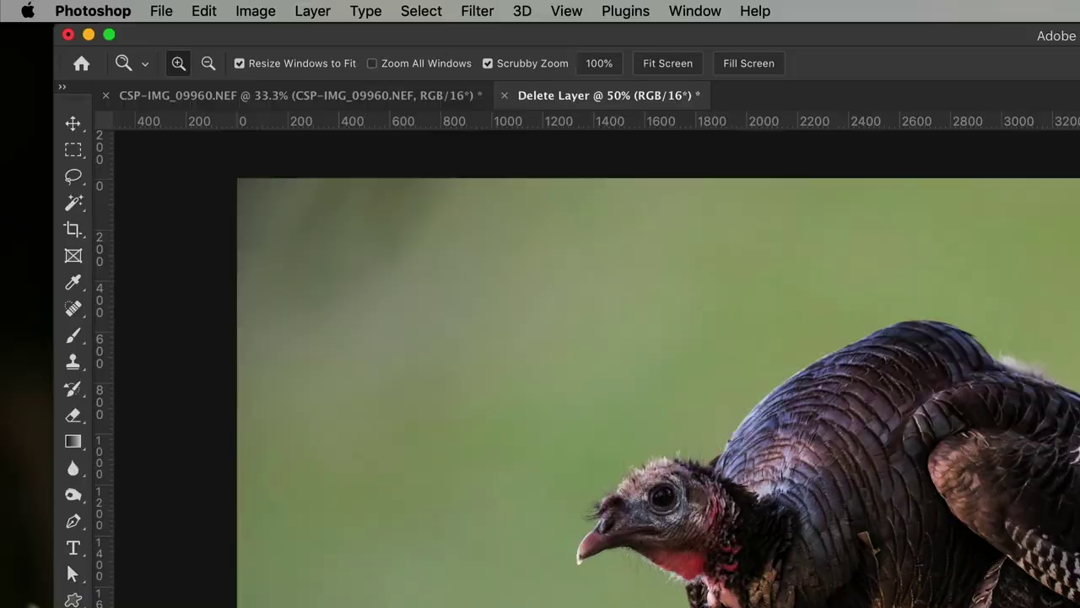
click(203, 10)
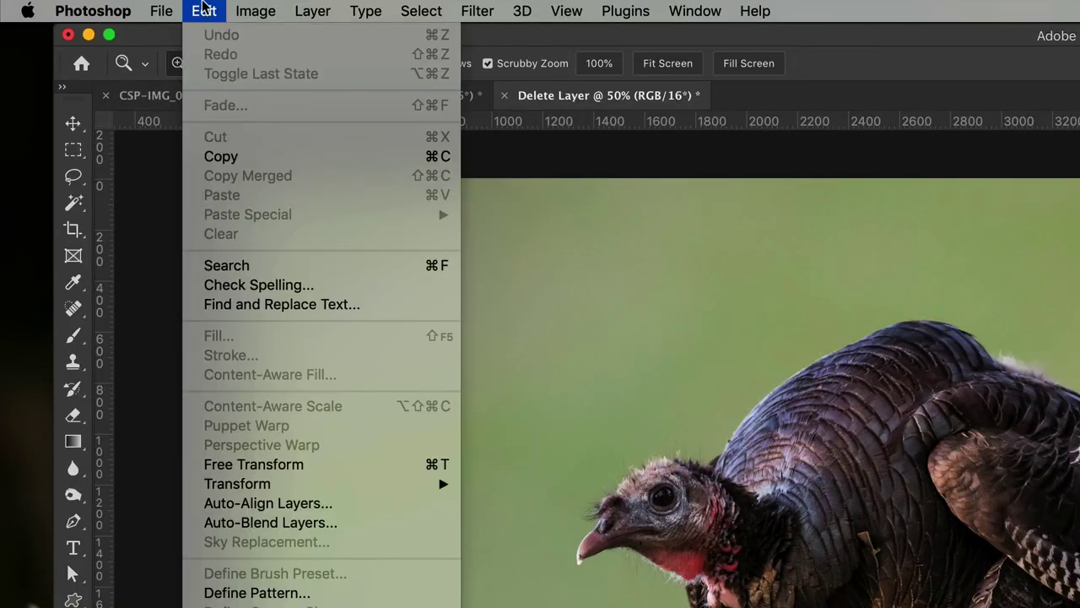
click(345, 503)
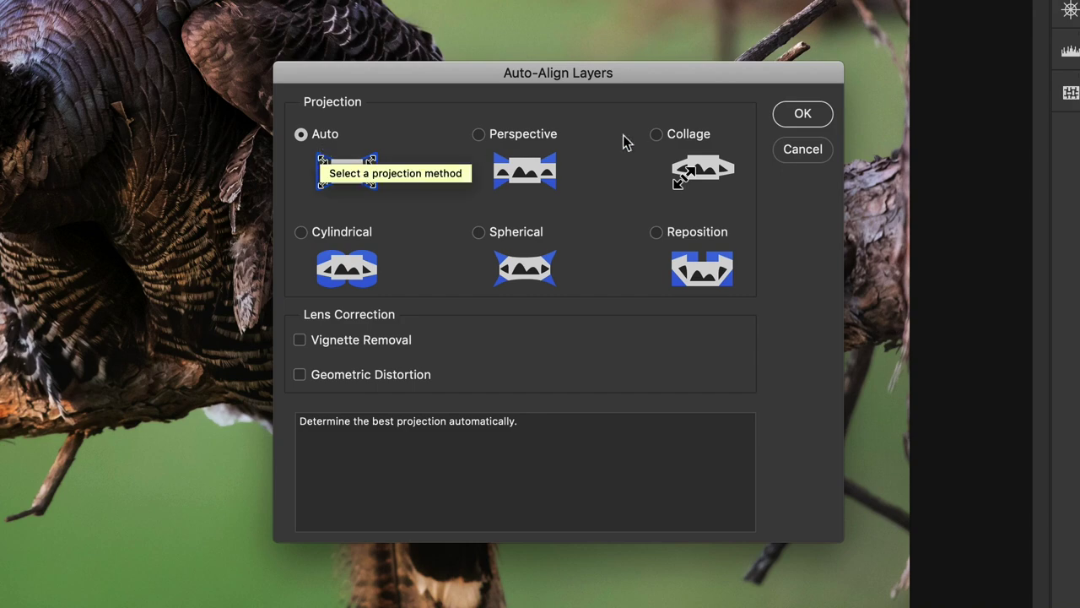
click(800, 117)
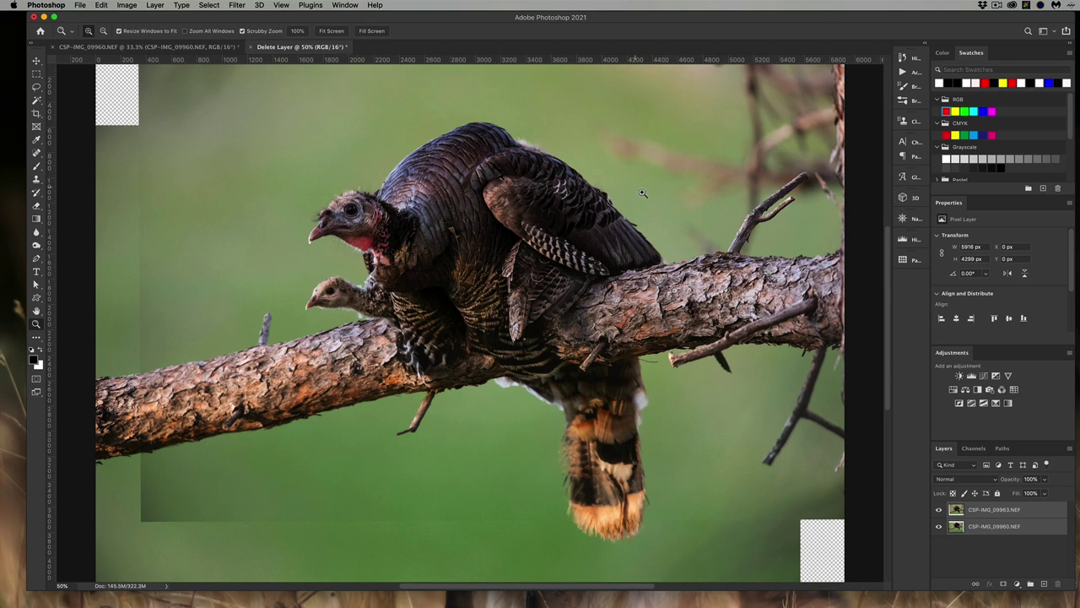
Step: Lower the opacity of the CSP-IMG_09963.NEF layer to 61% to check its alignment with the layer below
alt+click(611, 212)
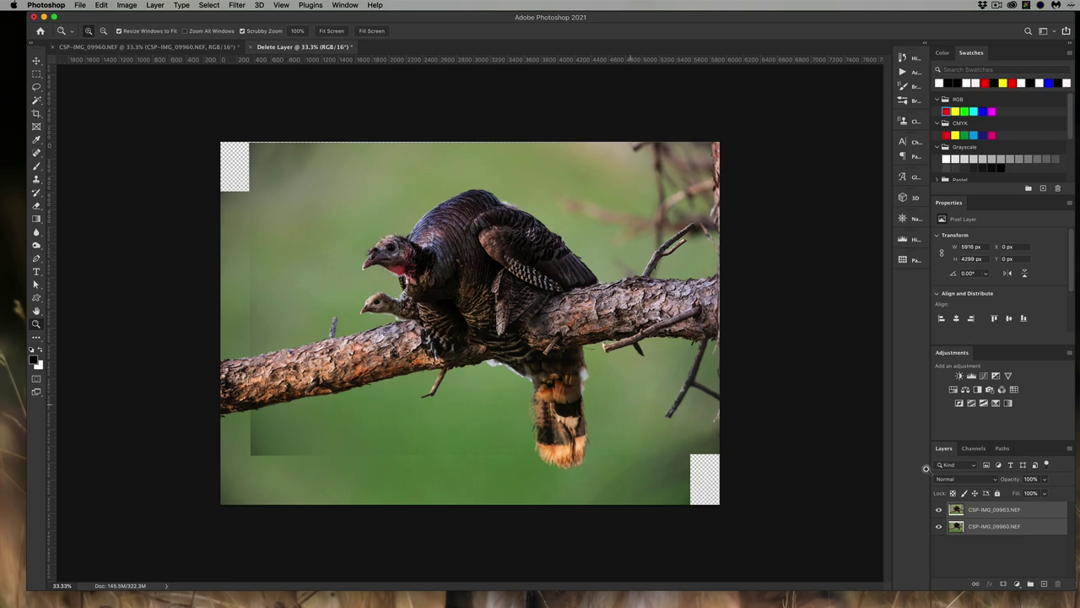
click(377, 287)
click(377, 286)
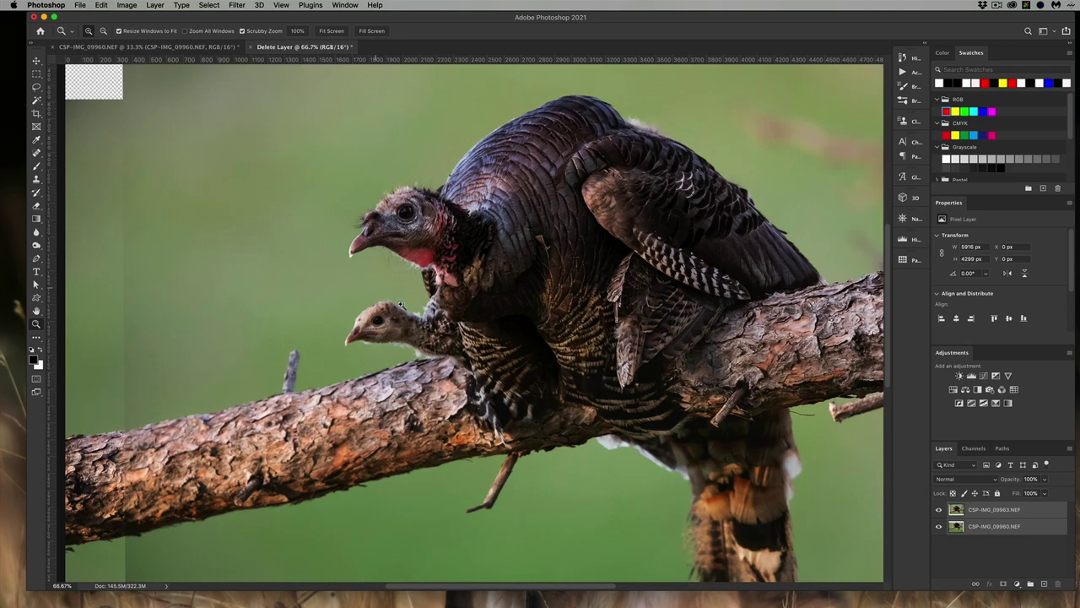
click(1035, 515)
drag(998, 487, 957, 481)
key(Return)
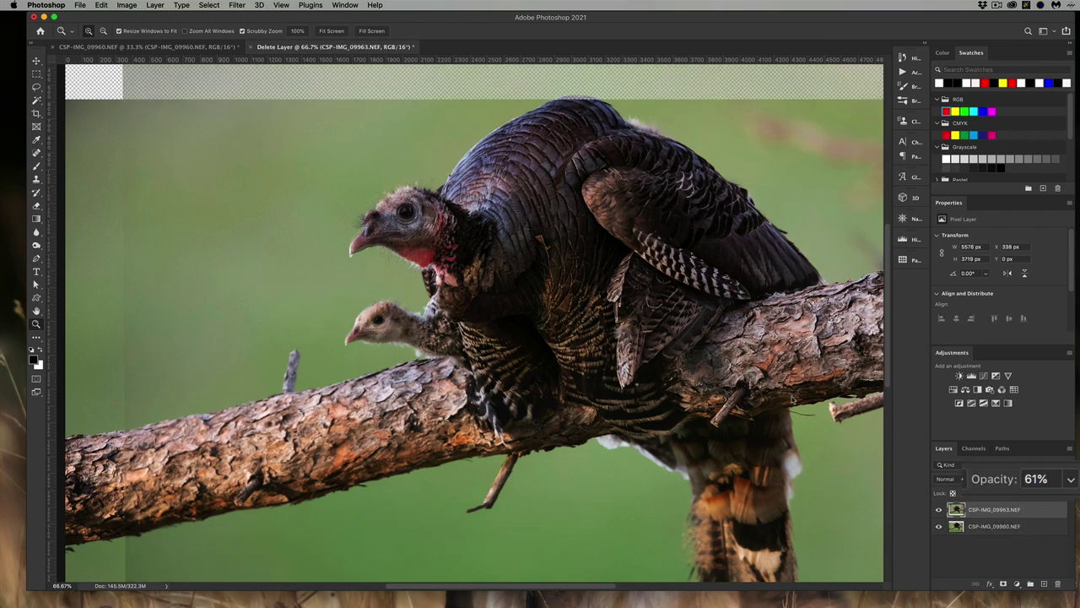
Step: Try shifting the semi-transparent upper layer slightly by hand with the Move tool, and undo the move
click(36, 59)
drag(399, 218, 394, 221)
key(super+z)
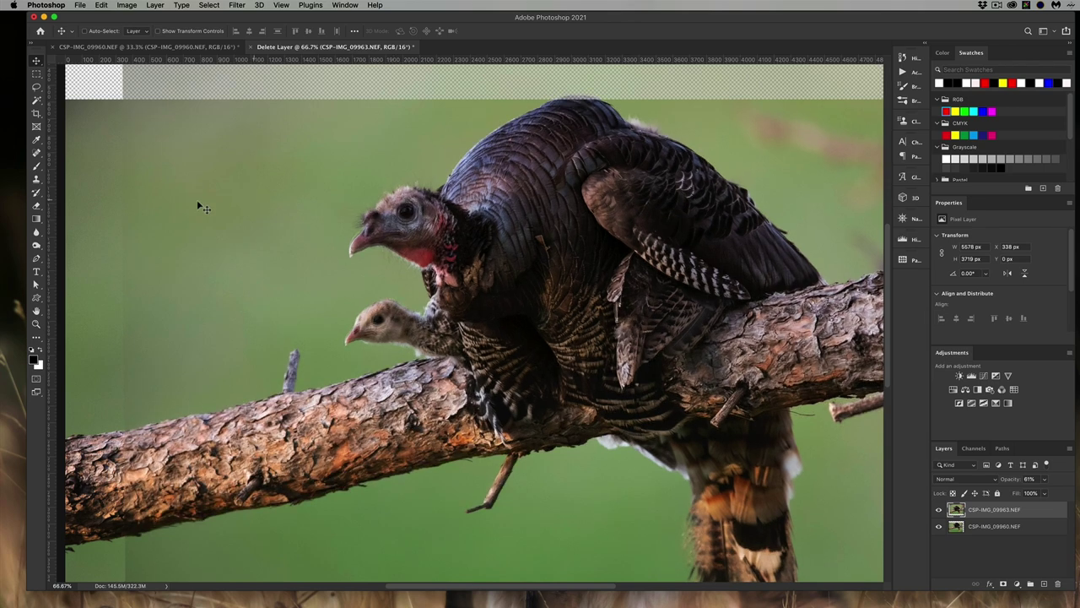
Step: Restore the opacity of the CSP-IMG_09963.NEF layer to 100%
click(36, 324)
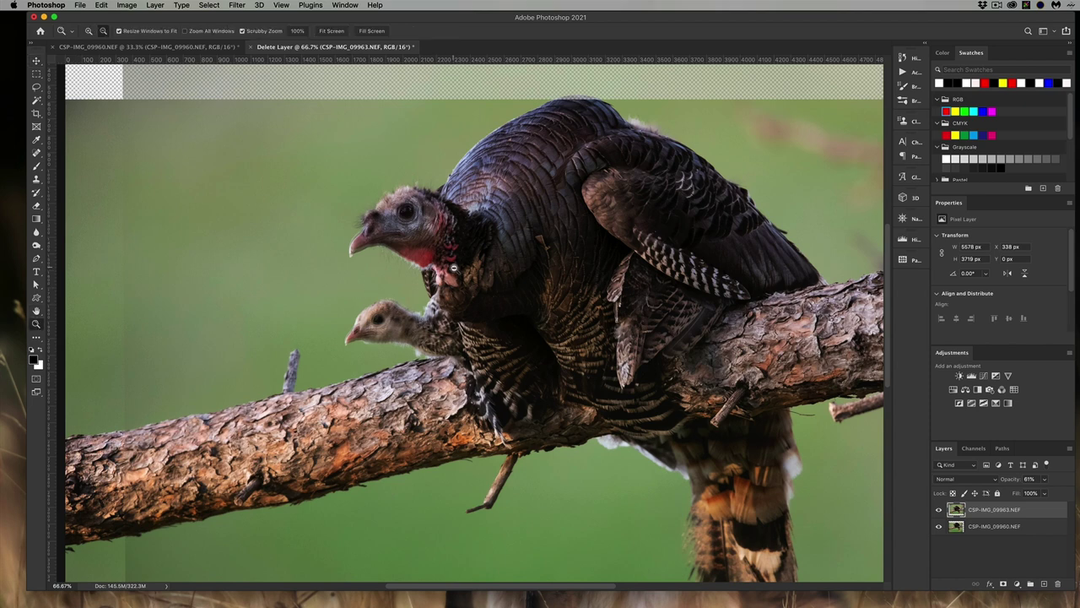
alt+click(372, 286)
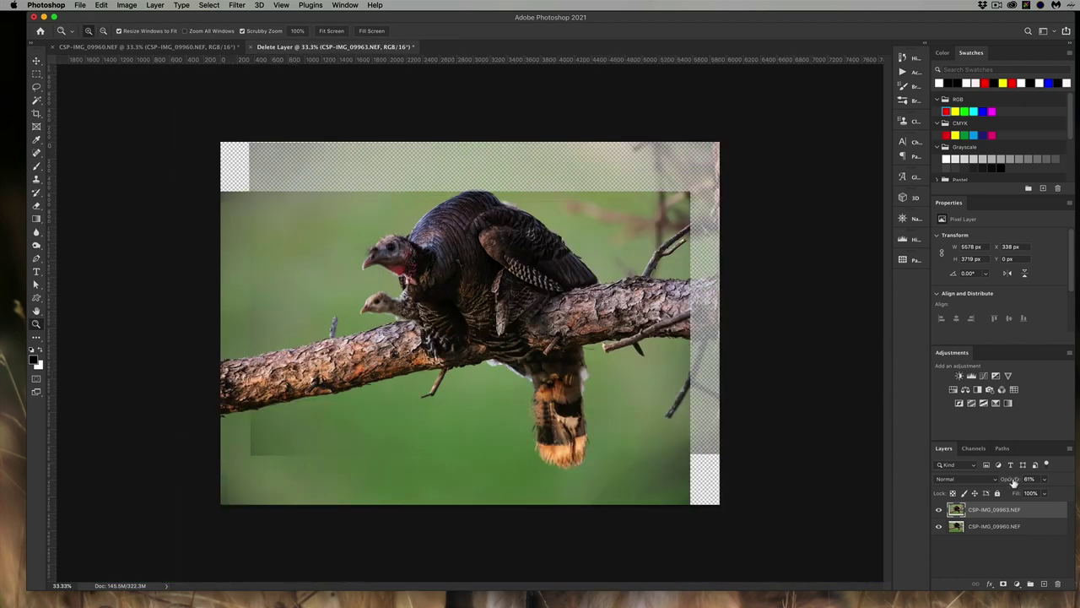
drag(1013, 479, 1046, 479)
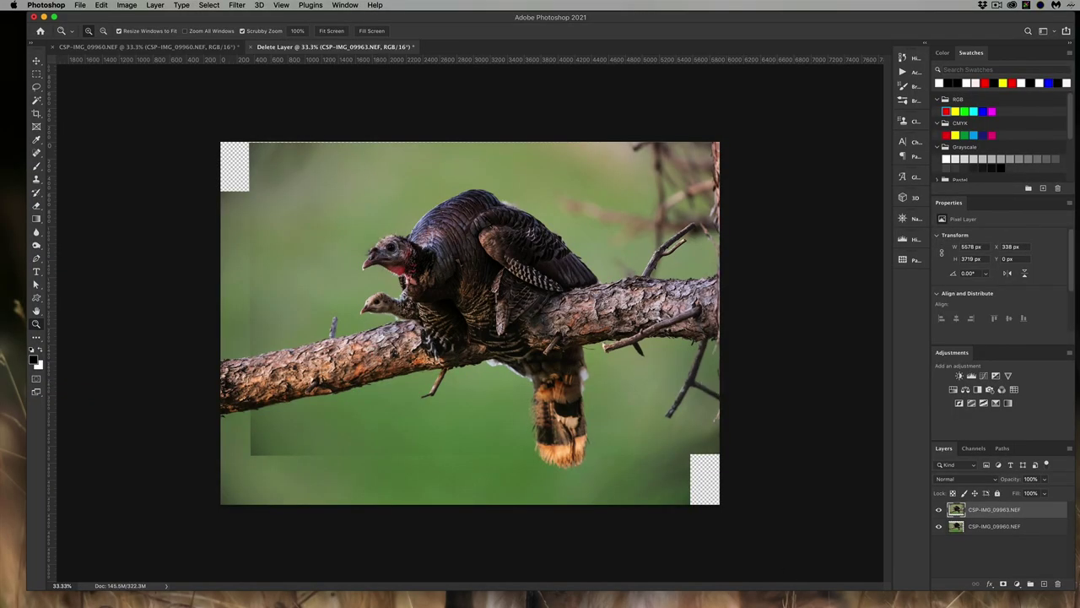
Step: Auto-blend both layers with Stack Images, Seamless Tones and Colors and Content Aware Fill Transparent Areas, and clear the selection
shift+click(1037, 526)
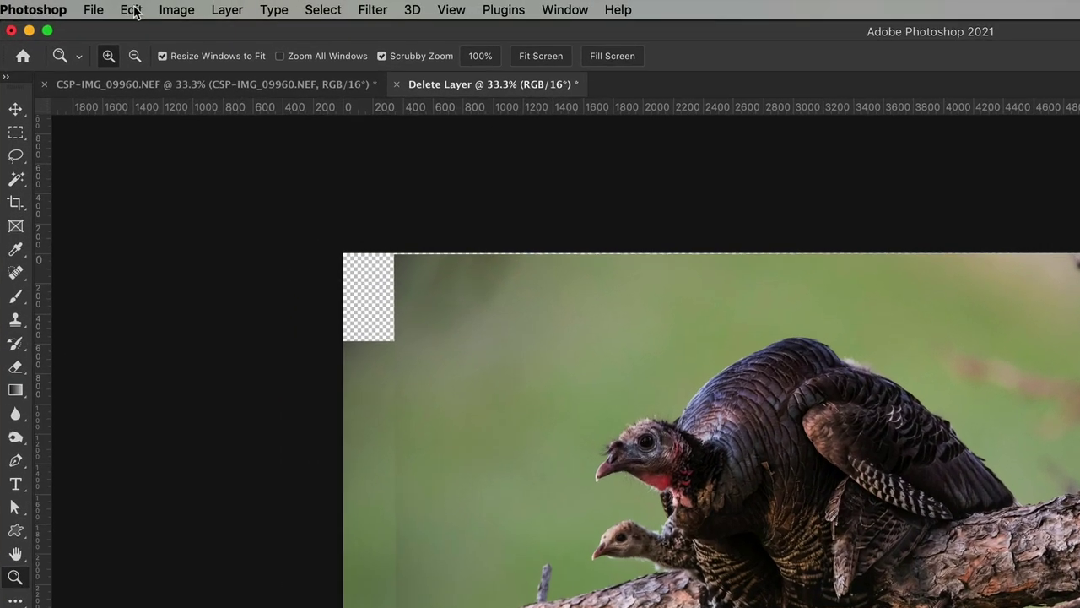
click(101, 5)
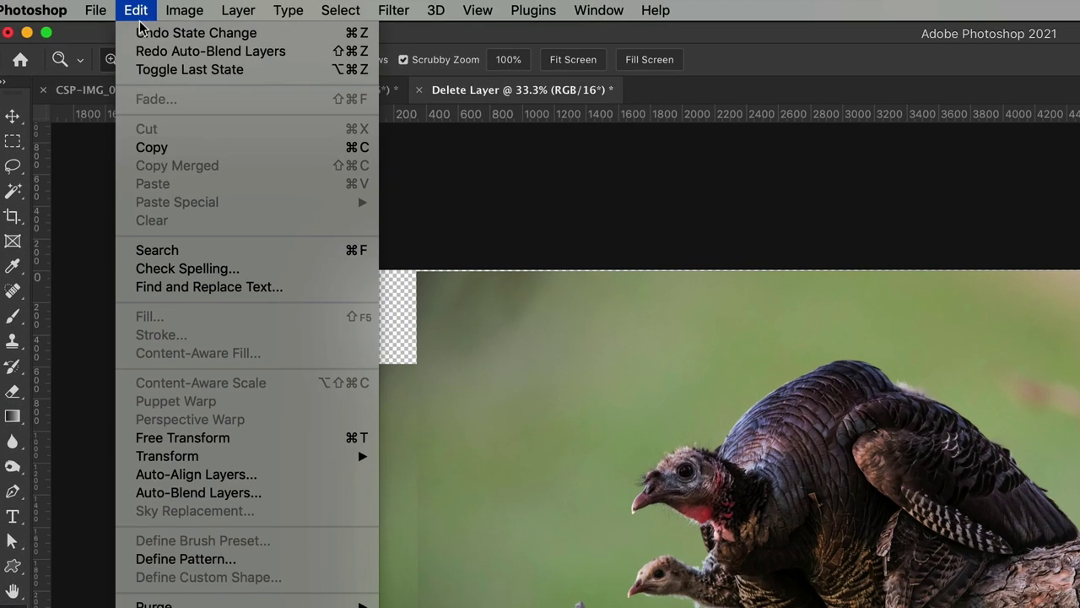
click(230, 492)
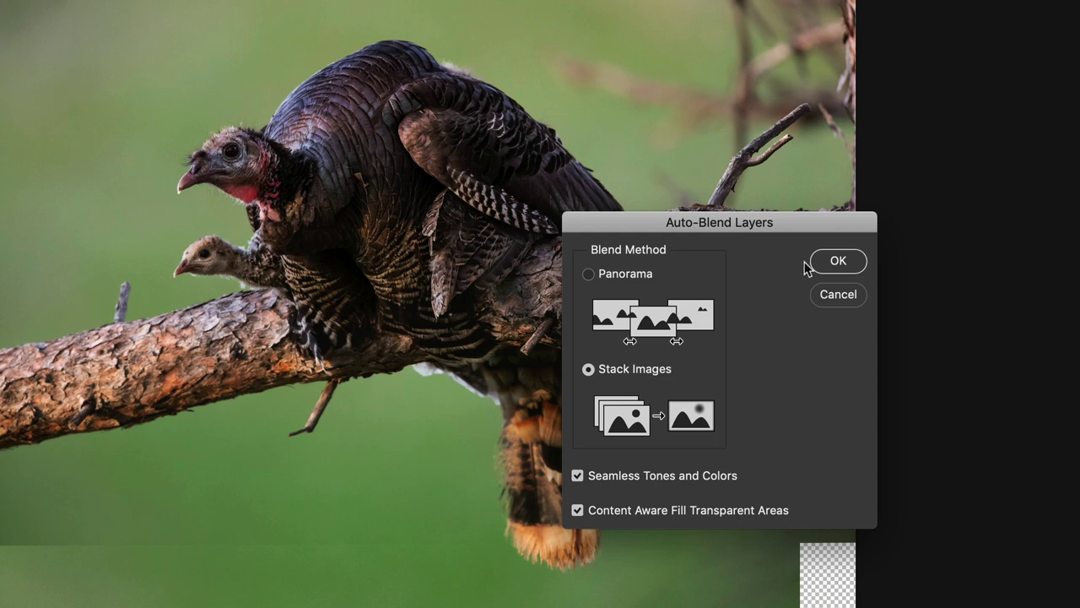
click(838, 264)
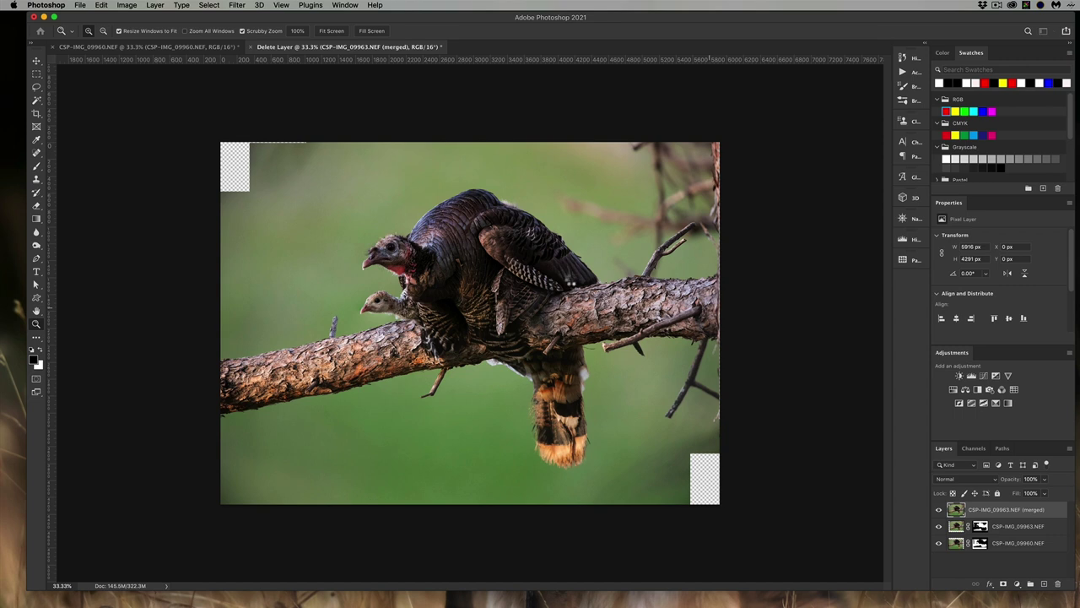
key(super+d)
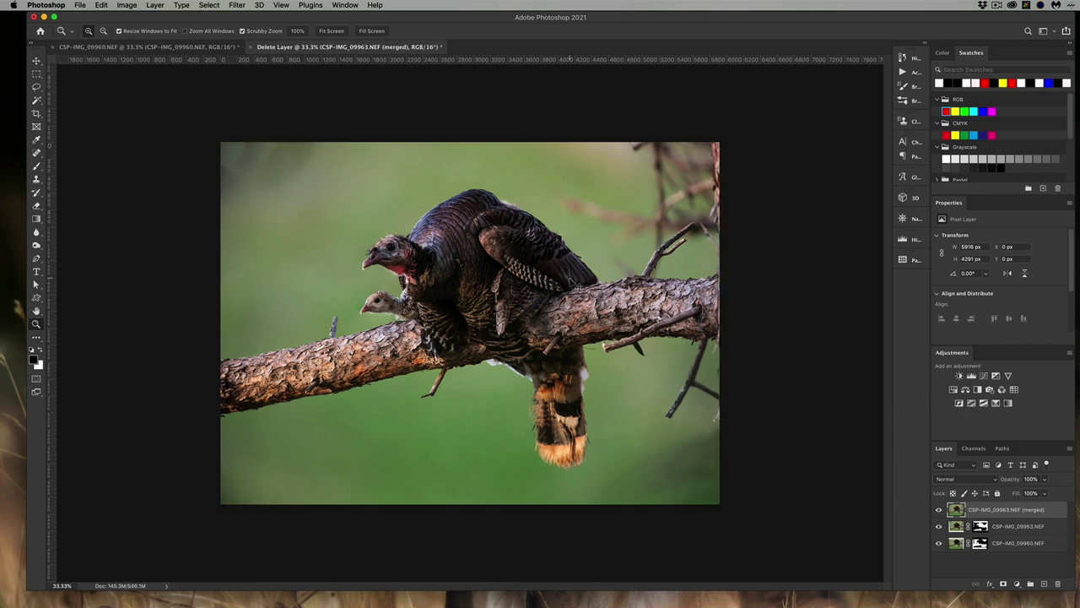
Step: Inspect the blended birds up close, and revert the document to its aligned state before the auto-blend
click(416, 274)
click(416, 274)
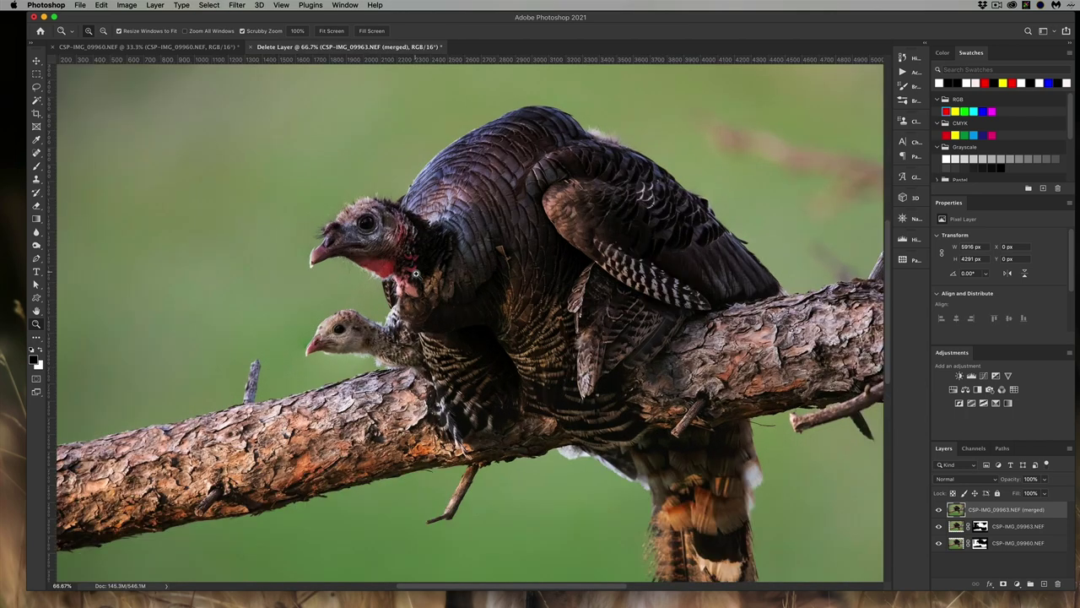
click(391, 271)
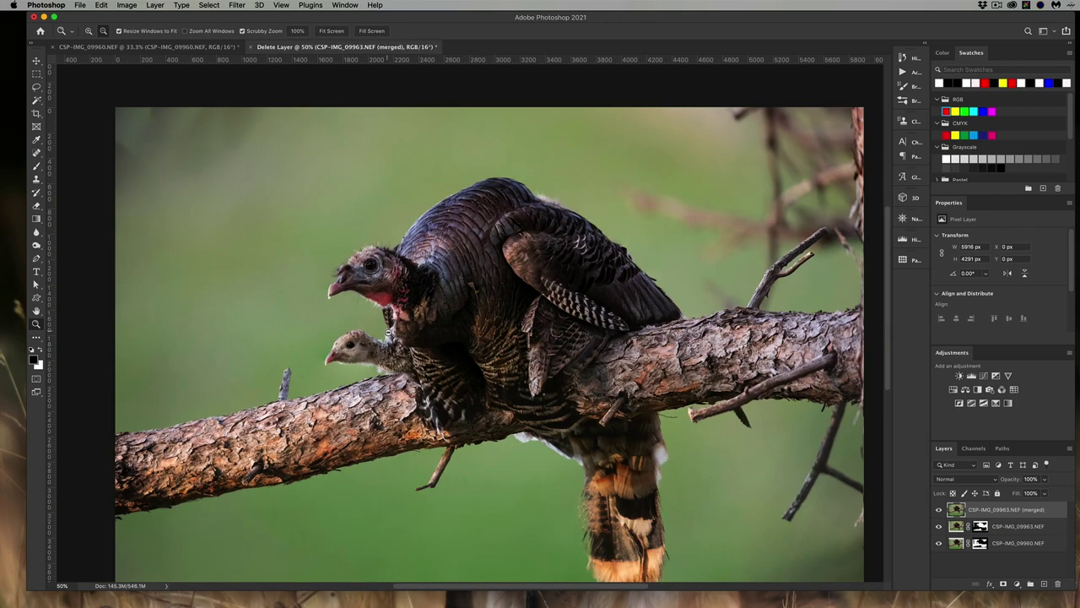
alt+click(388, 333)
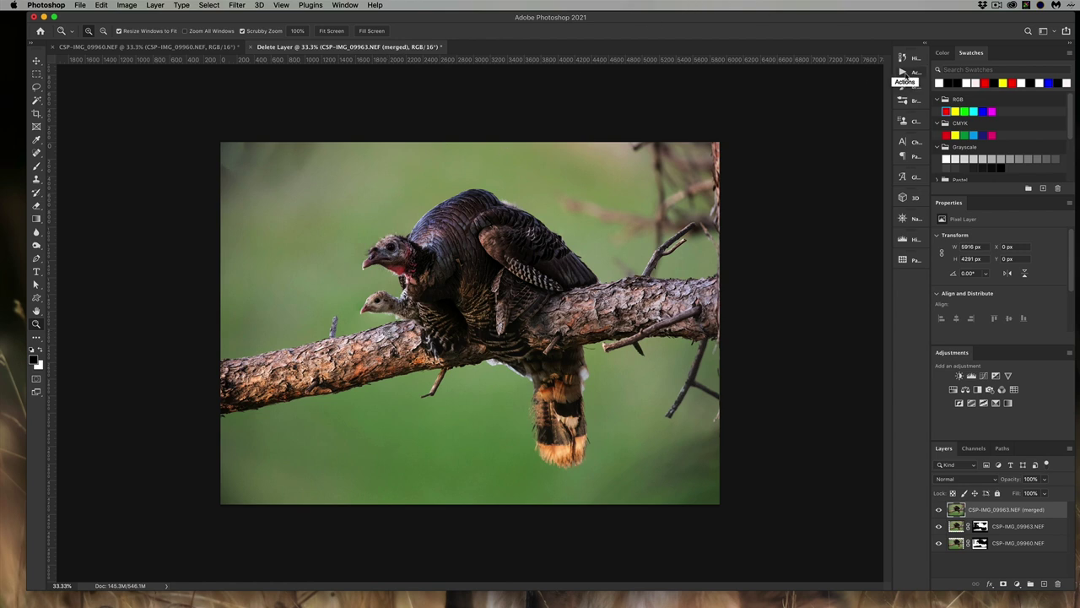
click(903, 74)
click(810, 310)
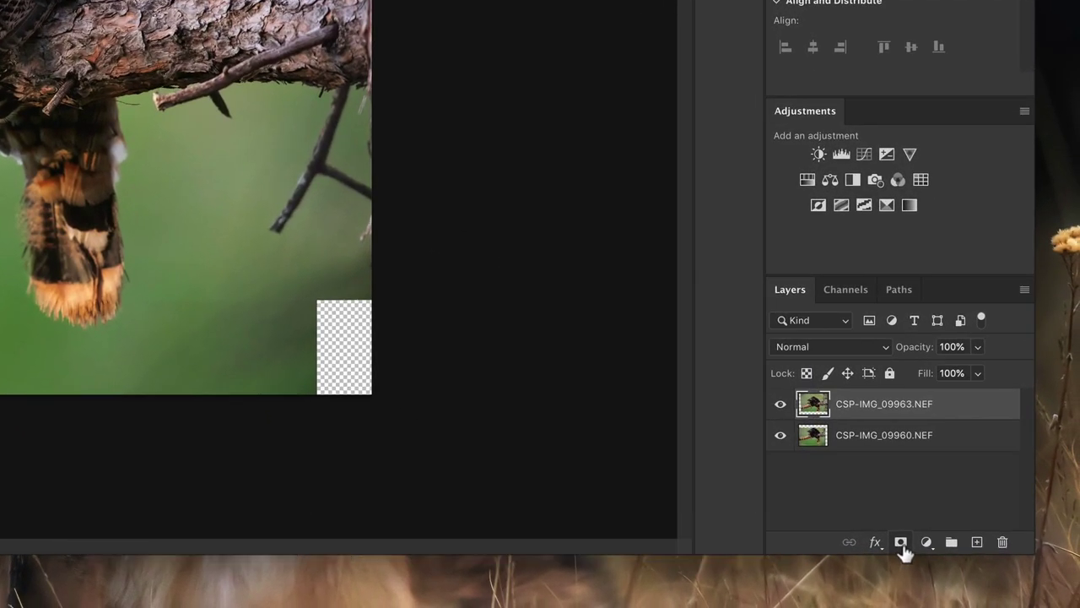
Step: Add a white layer mask to the CSP-IMG_09963.NEF layer and toggle the layer's visibility to compare the two photos
click(900, 542)
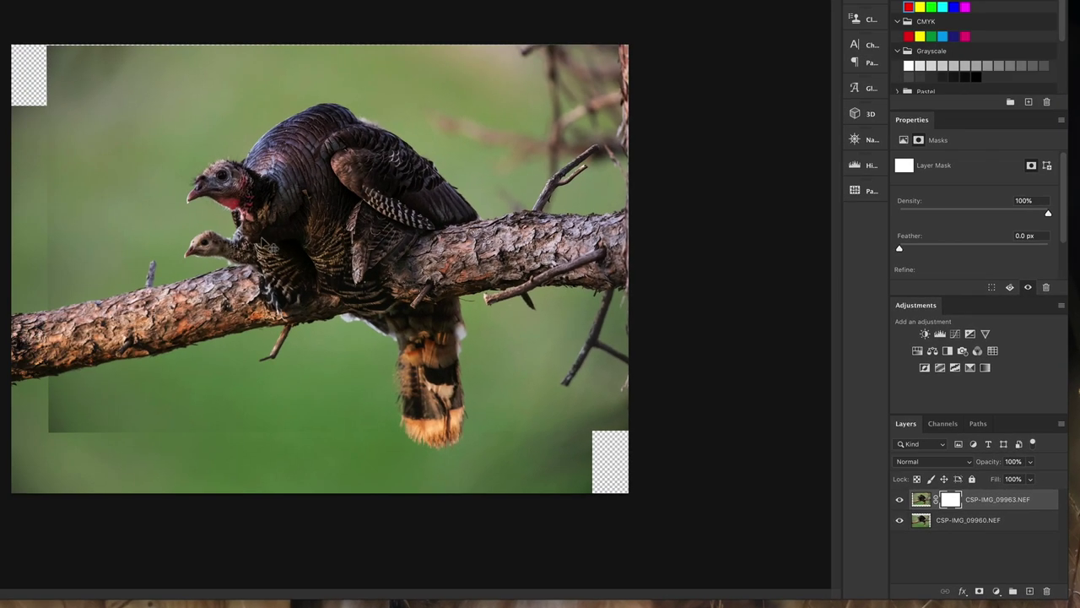
click(900, 502)
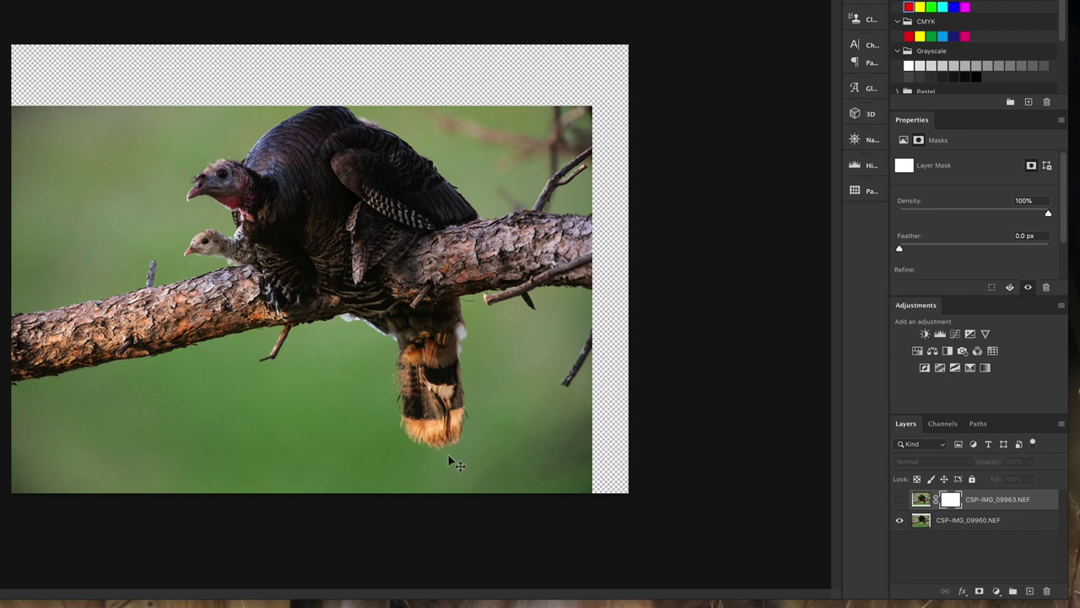
click(900, 500)
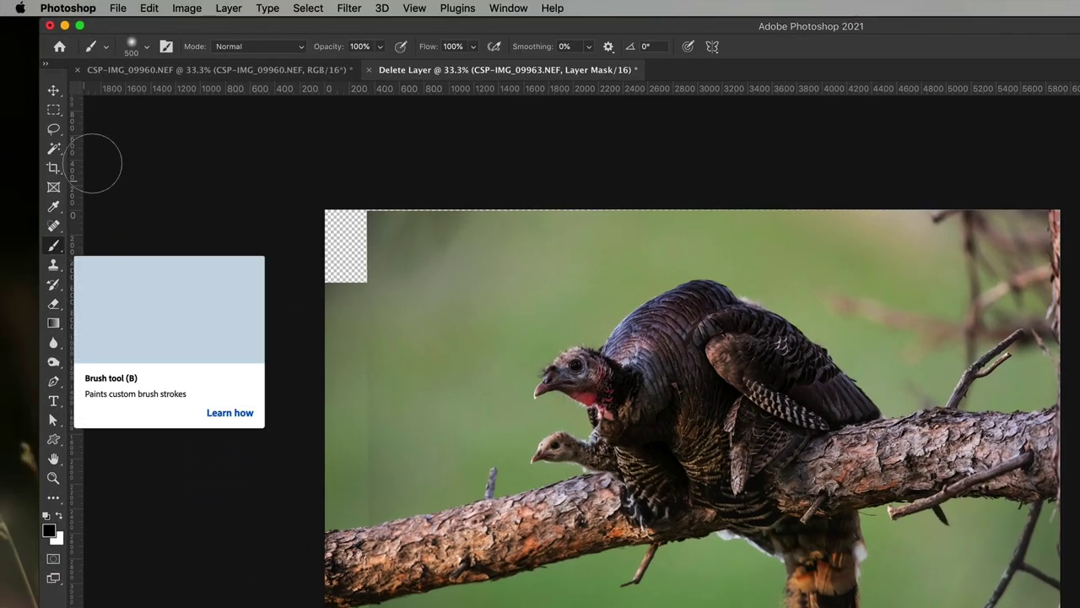
Step: Set up the Brush tool for mask painting with a 500 px tip, 0% hardness, 100% opacity and black foreground
click(146, 47)
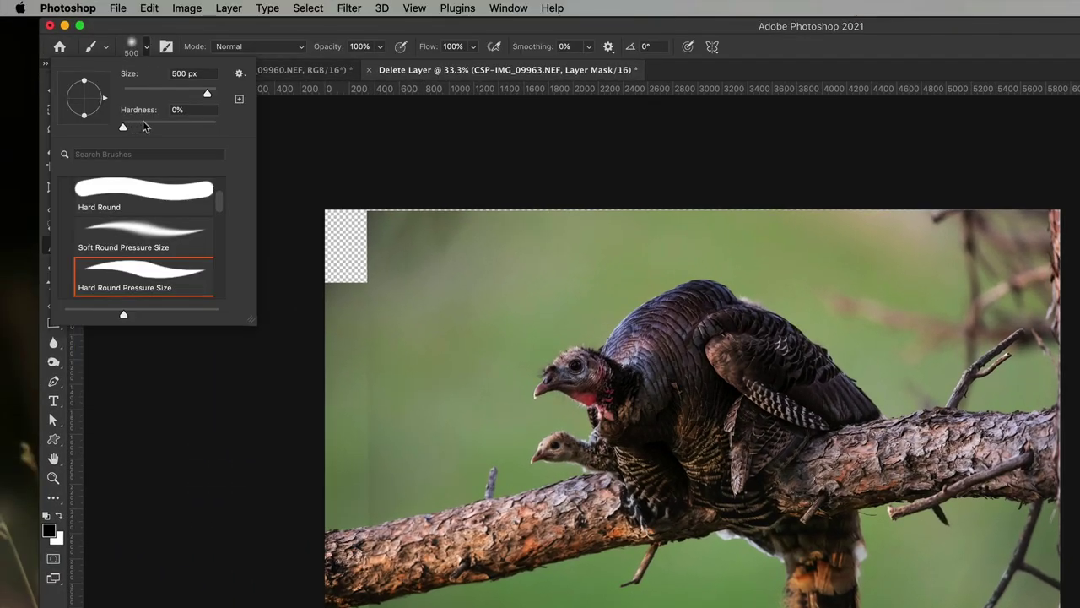
click(338, 48)
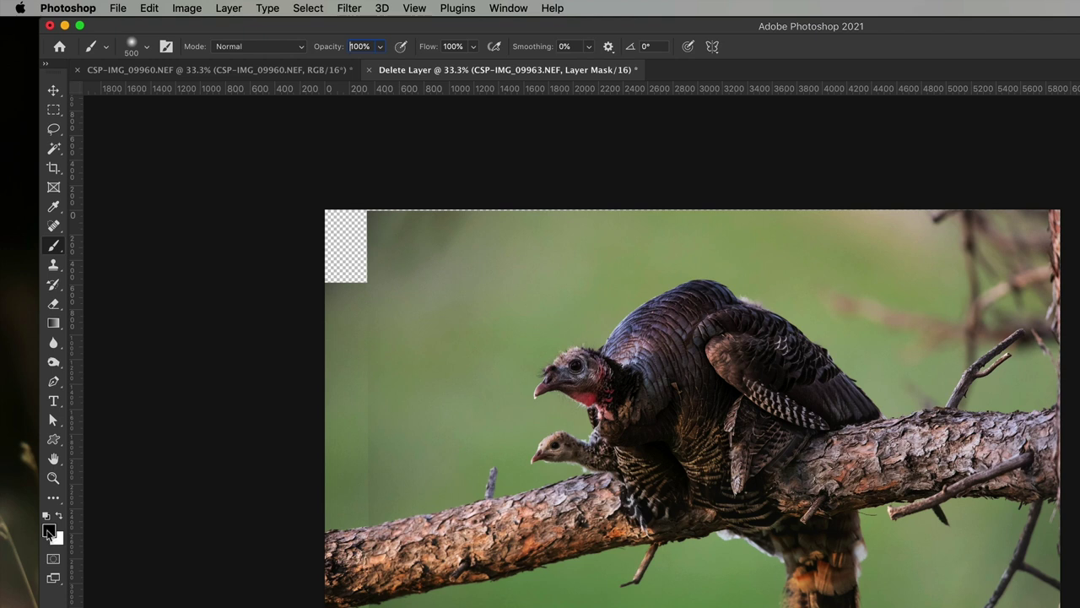
key(x)
key(x)
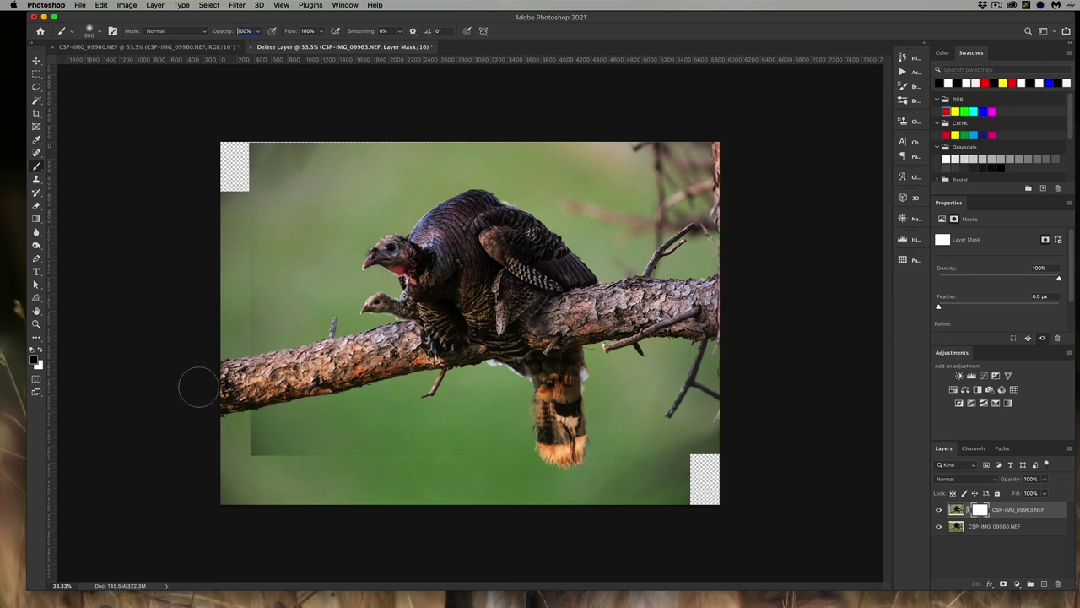
Step: Enlarge the brush and paint black on the CSP-IMG_09963.NEF layer mask to reveal the chick and branch of the lower photo
click(38, 325)
click(376, 301)
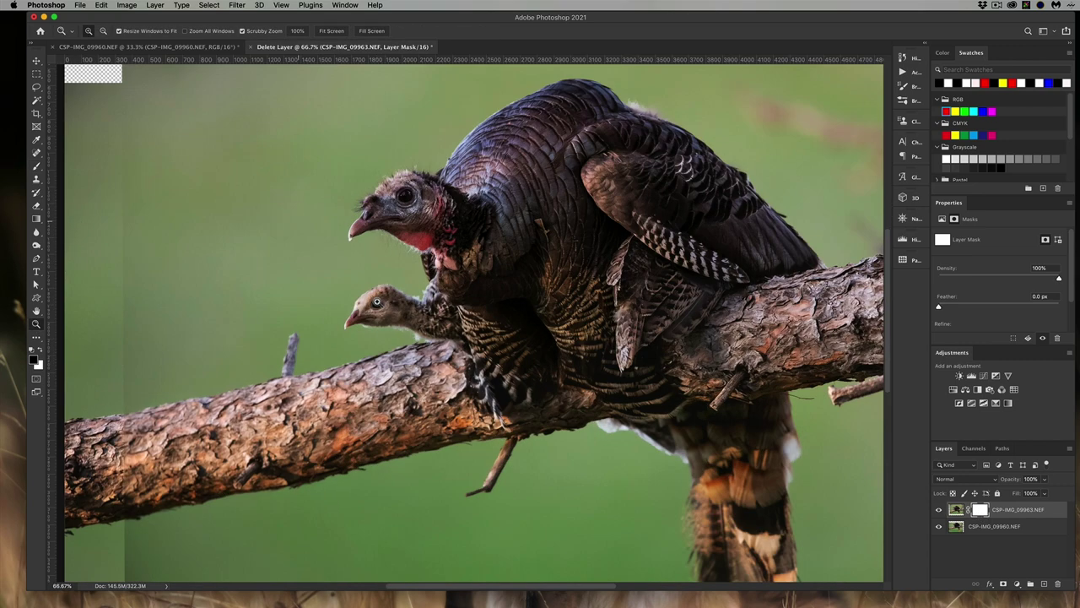
click(36, 168)
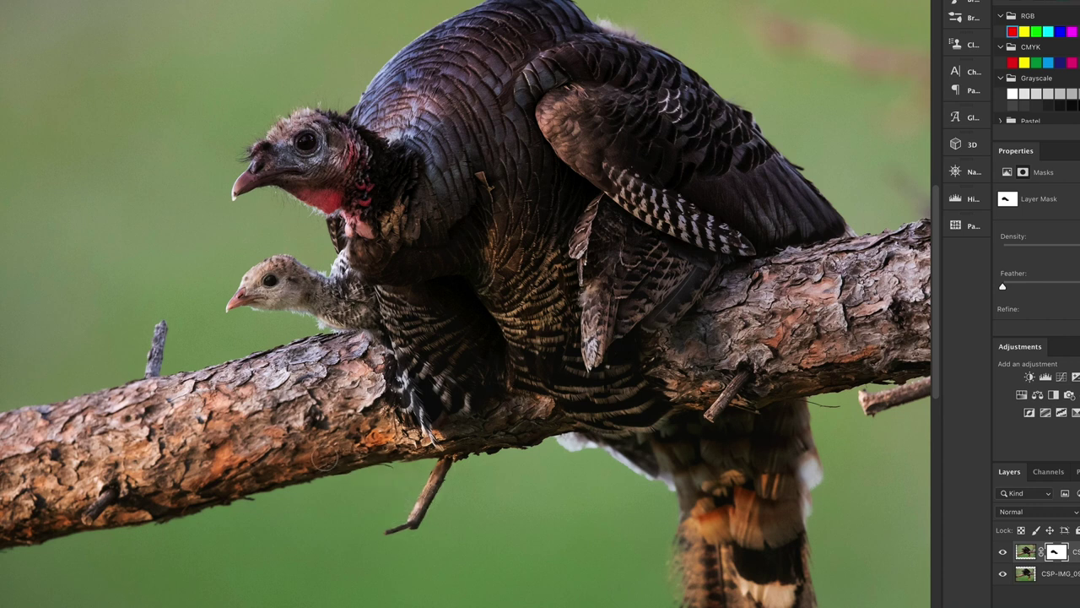
key(bracketright)
key(bracketright)
key(bracketright)
key(bracketright)
key(bracketright)
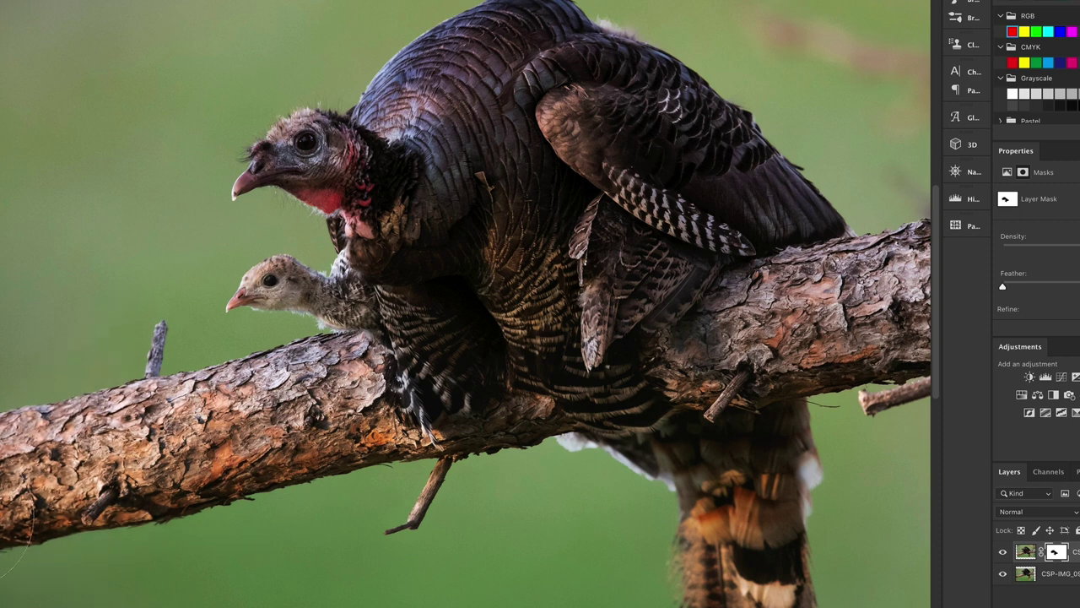
mouse_move(211, 477)
mouse_down()
mouse_move(236, 477)
mouse_move(253, 460)
mouse_move(206, 384)
mouse_up()
Step: Examine the layer mask on its own against the composite, then the whole image for remaining seams
alt+click(1056, 552)
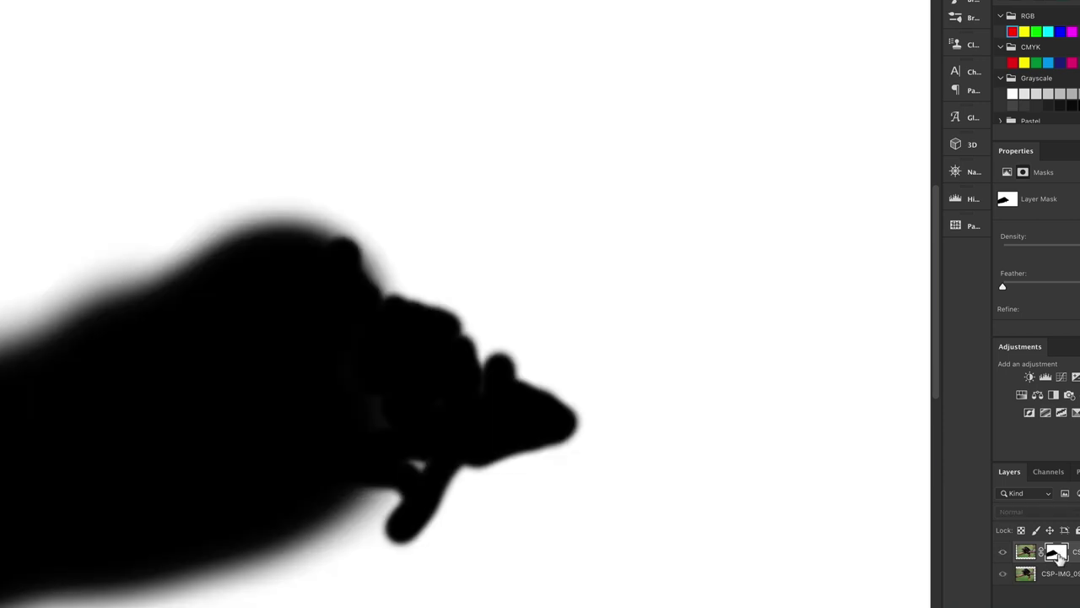
alt+click(1056, 552)
alt+click(1056, 552)
alt+click(1056, 553)
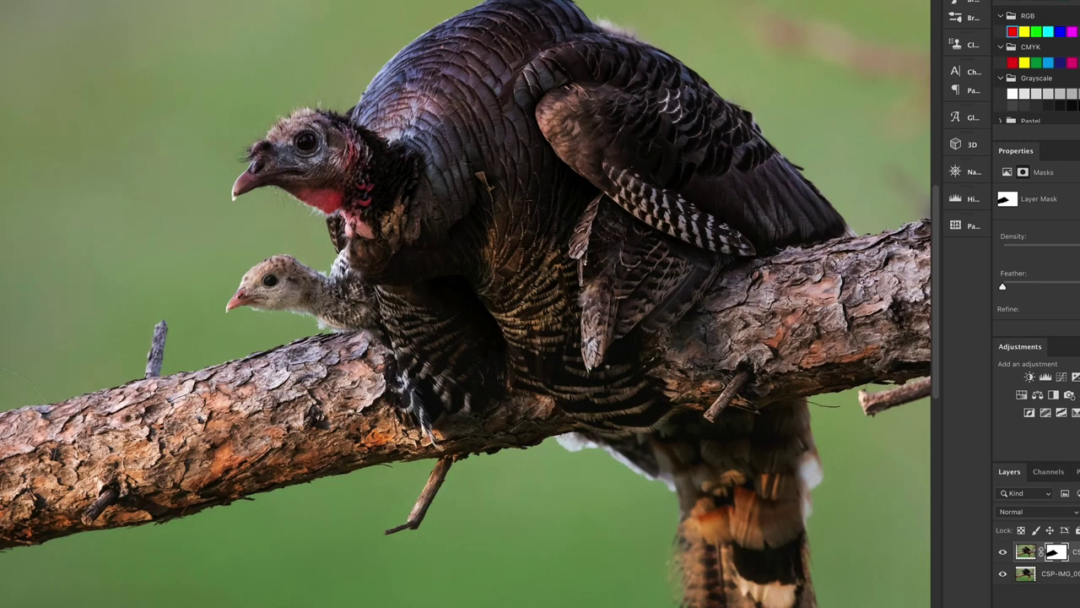
scroll(229, 362, down, 1)
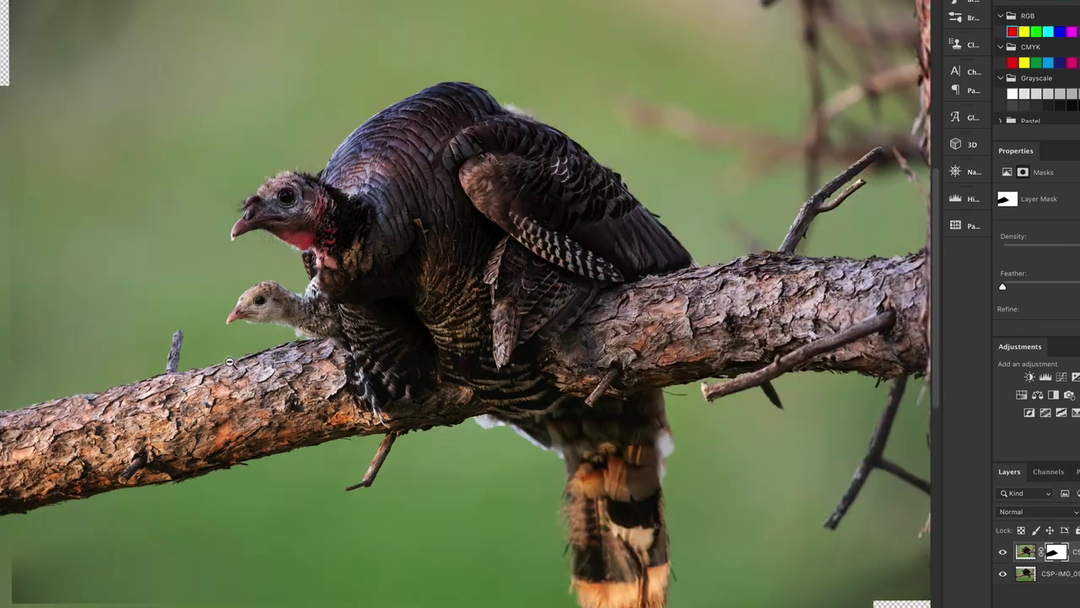
alt+click(228, 361)
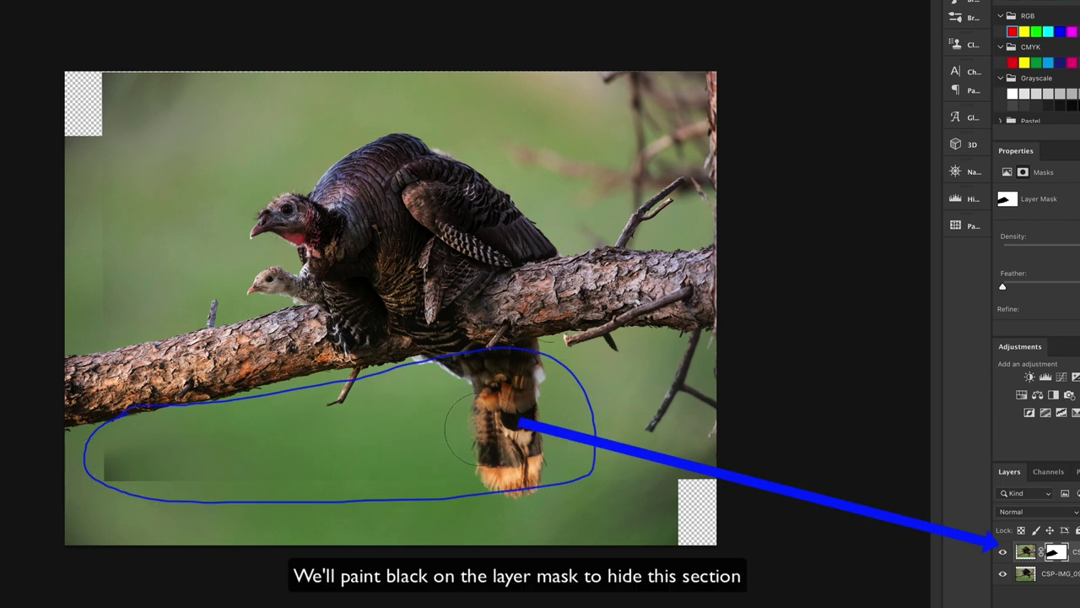
Step: Compare with the upper layer hidden, and paint black on its mask over the tail and the background below the branch
click(1003, 551)
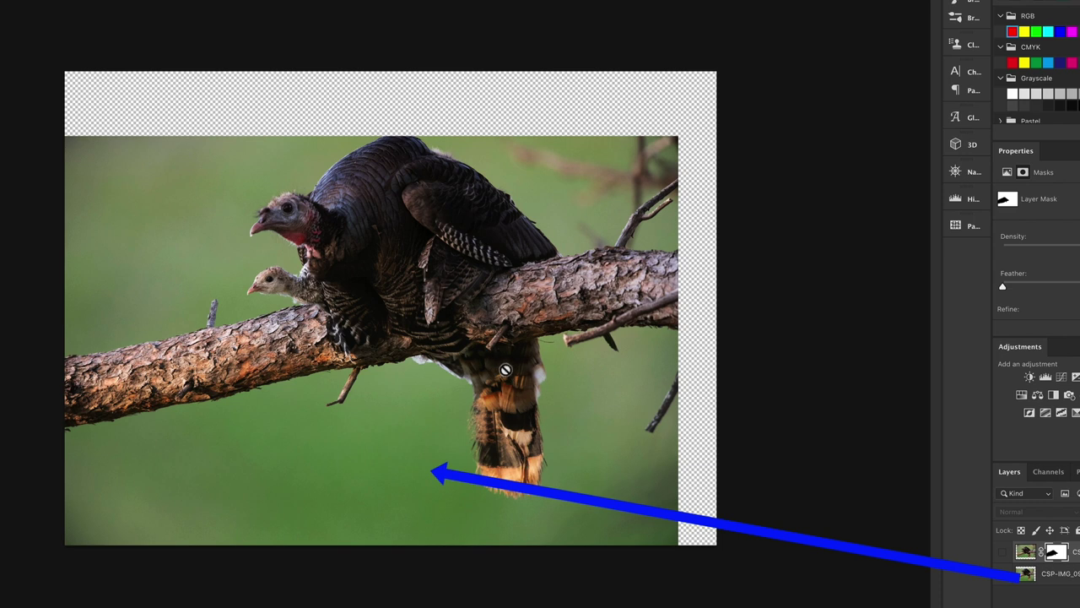
click(1002, 552)
mouse_move(397, 482)
mouse_down()
mouse_move(222, 474)
mouse_move(73, 482)
mouse_up()
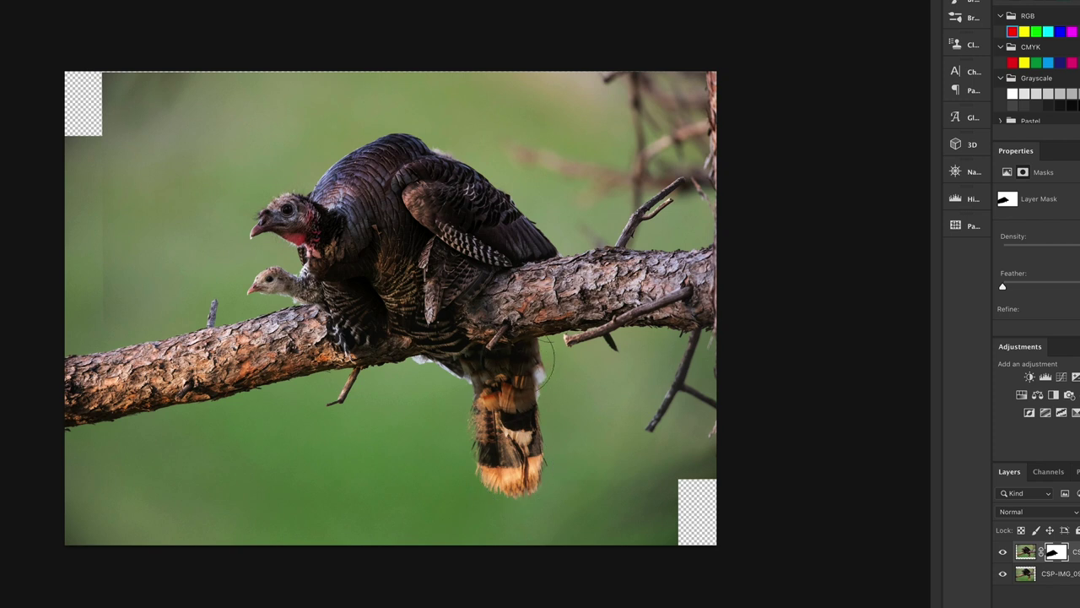
mouse_move(213, 488)
mouse_down()
mouse_move(145, 485)
mouse_move(141, 445)
mouse_move(168, 440)
mouse_move(131, 445)
mouse_move(179, 417)
mouse_up()
Step: Check the mask on its own, and paint black over the vertical background seam above the branch
alt+click(1055, 554)
alt+click(1054, 553)
alt+click(1054, 553)
alt+click(1055, 553)
click(167, 277)
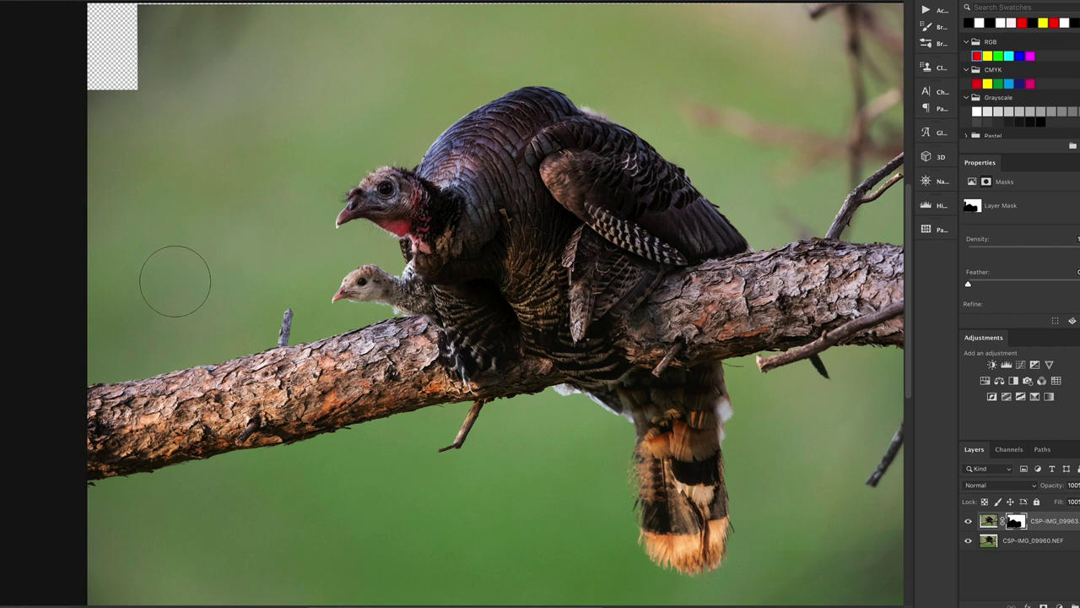
Step: Try painting black on the mask up beside the transparent upper-left corner, compare the mask and lower layer, and undo the stroke
mouse_move(140, 144)
mouse_down()
mouse_move(145, 81)
mouse_move(118, 35)
mouse_move(155, 32)
mouse_up()
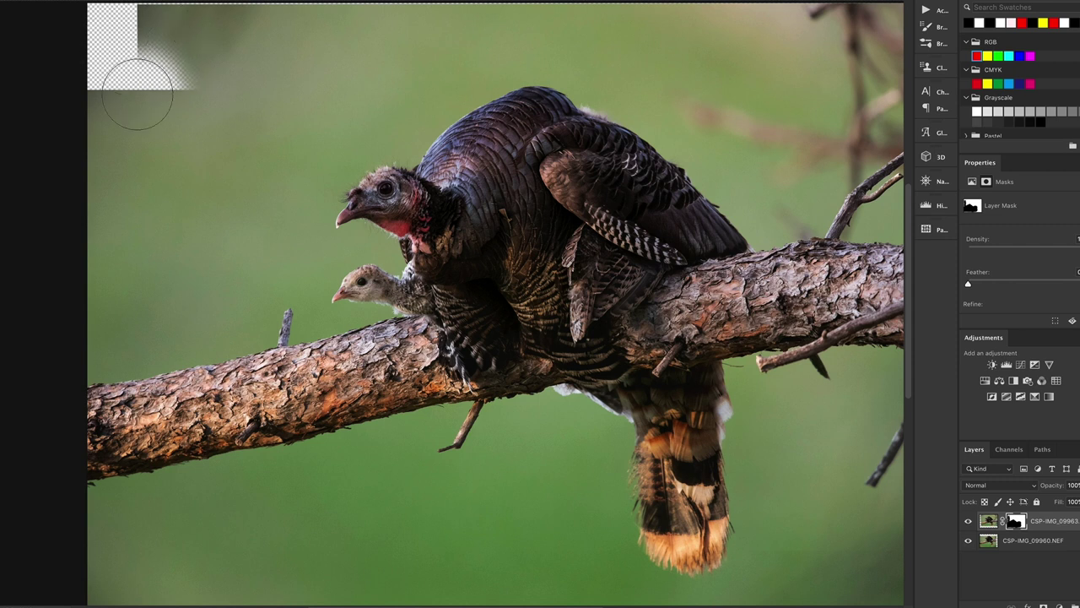
scroll(137, 91, up, 2)
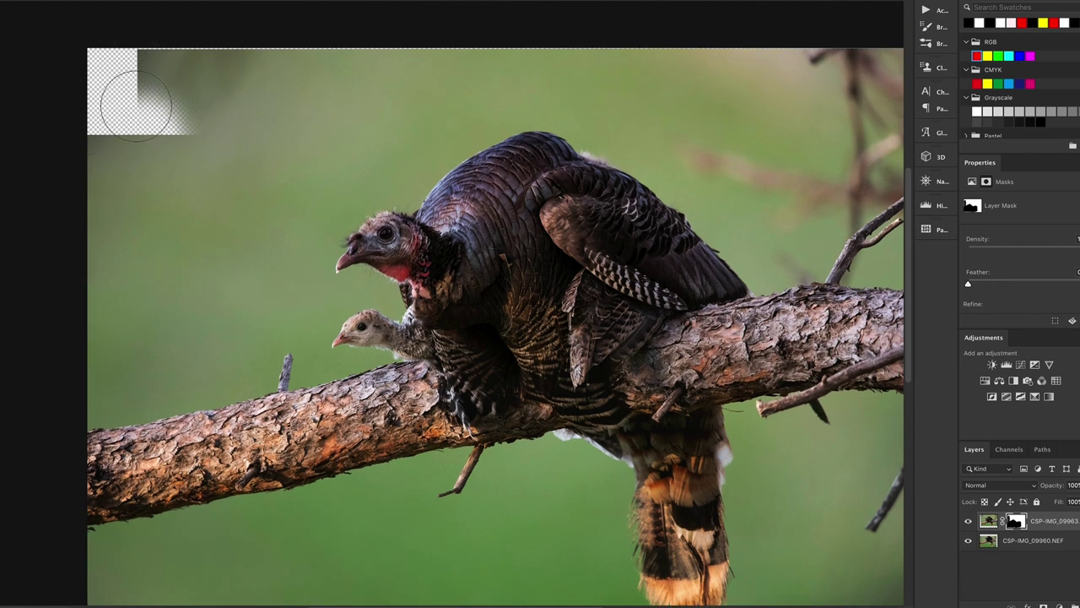
alt+click(1015, 523)
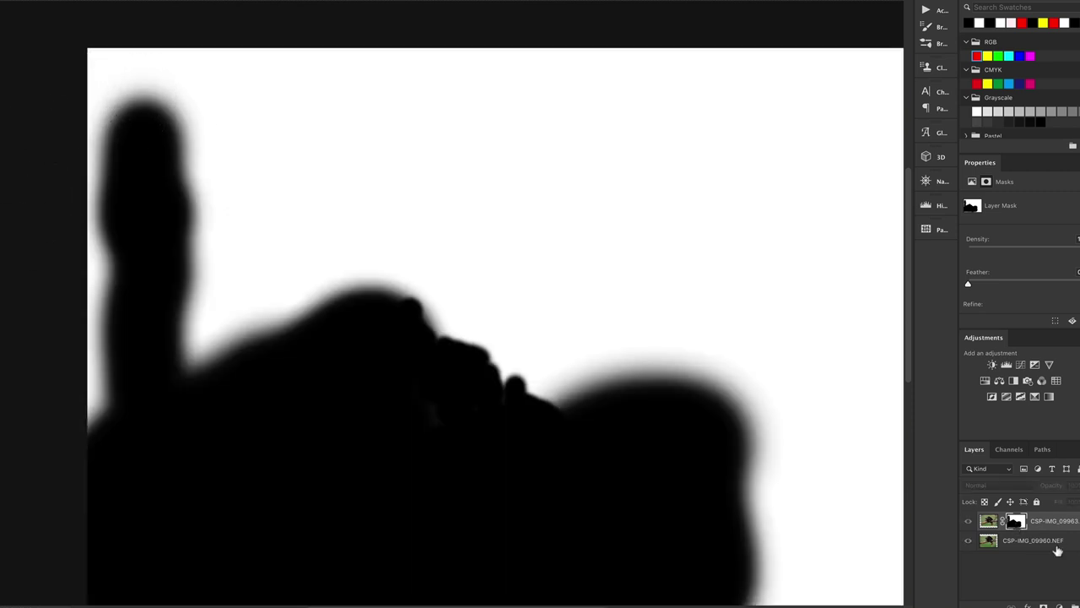
alt+click(1018, 523)
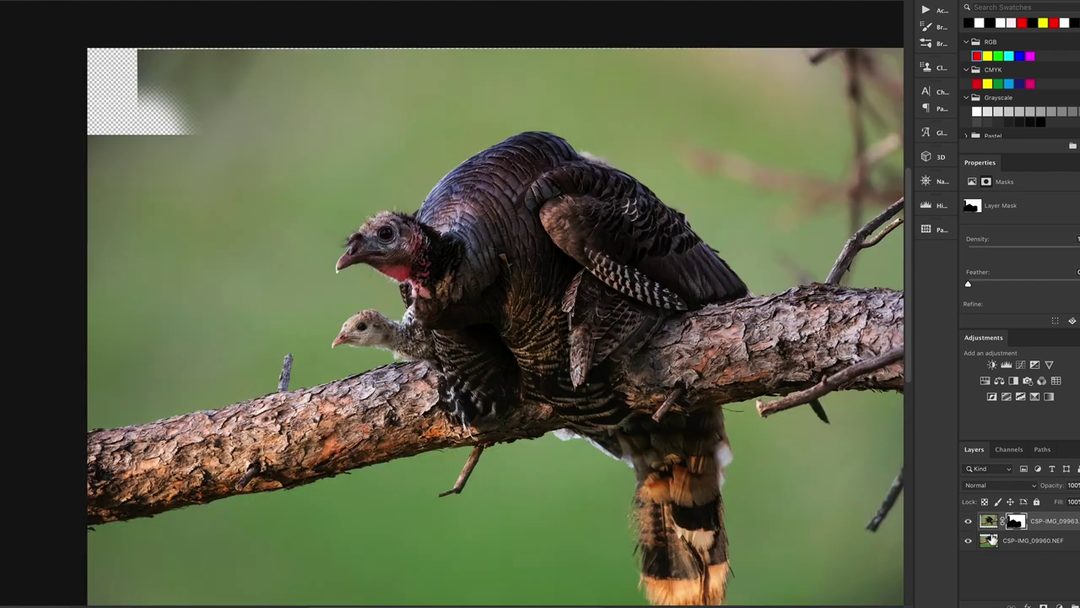
click(969, 520)
click(1025, 544)
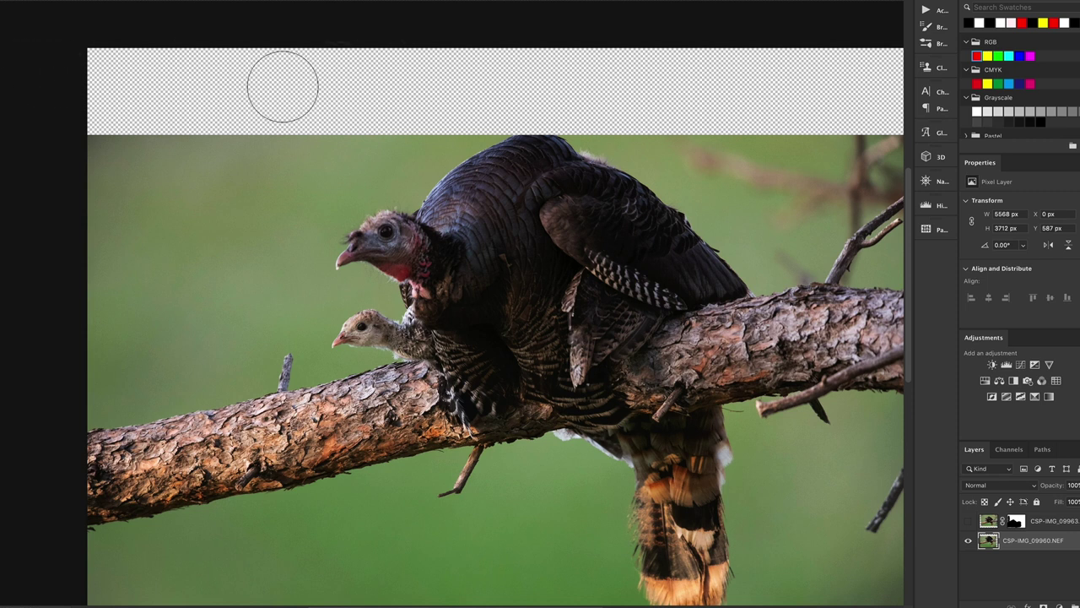
click(969, 520)
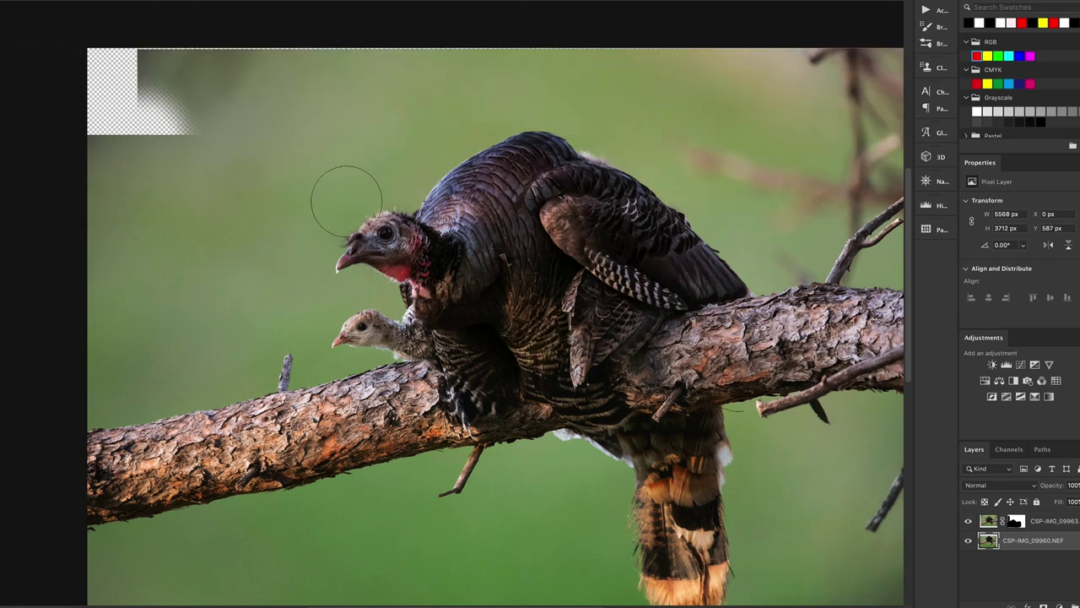
click(229, 149)
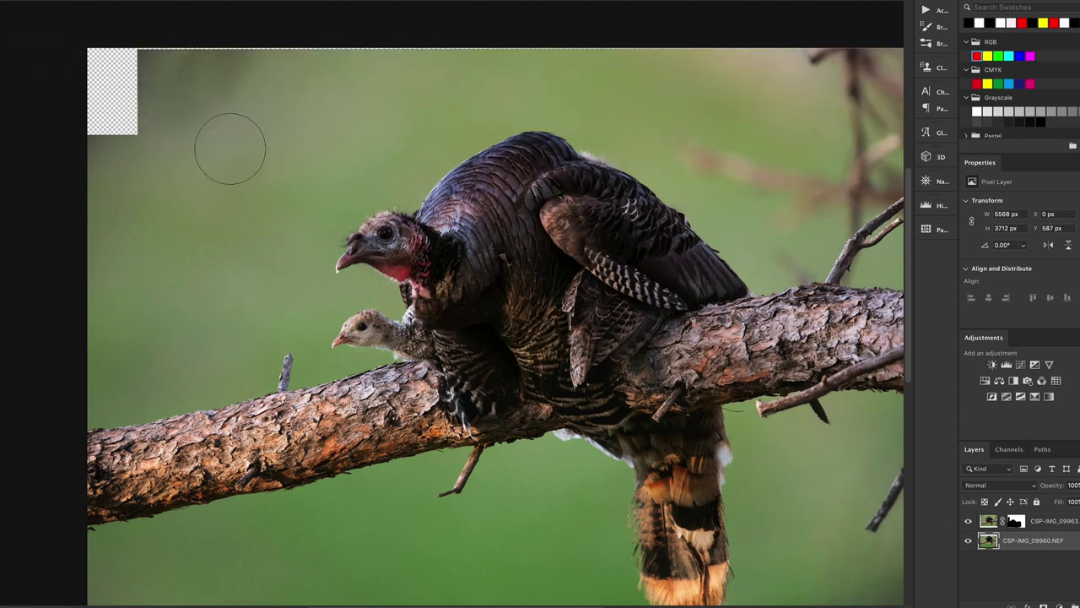
Step: Stamp all visible layers into a new merged layer above CSP-IMG_09963.NEF
click(1015, 522)
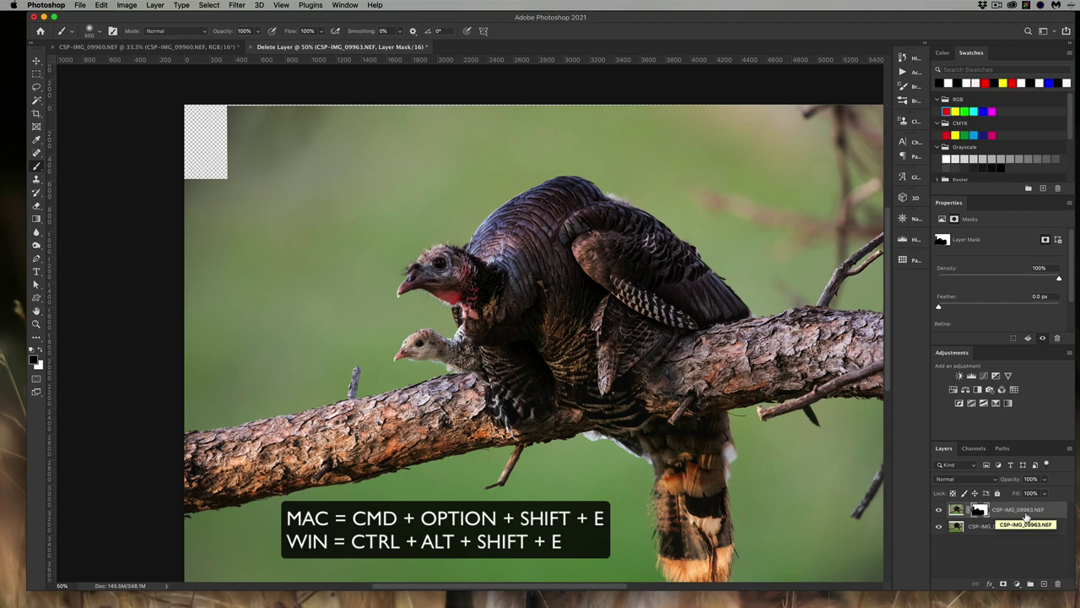
key(super+alt+shift+e)
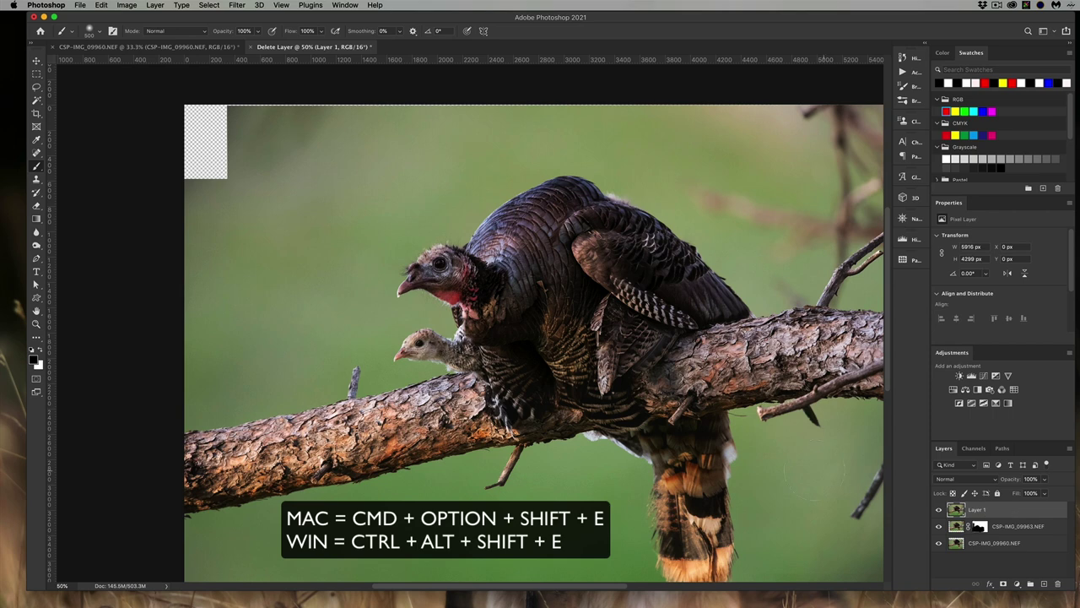
Step: Crop the image to the 4:5 (8:10) ratio in landscape with Delete Cropped Pixels on, cutting off the transparent lower-right corner
click(36, 324)
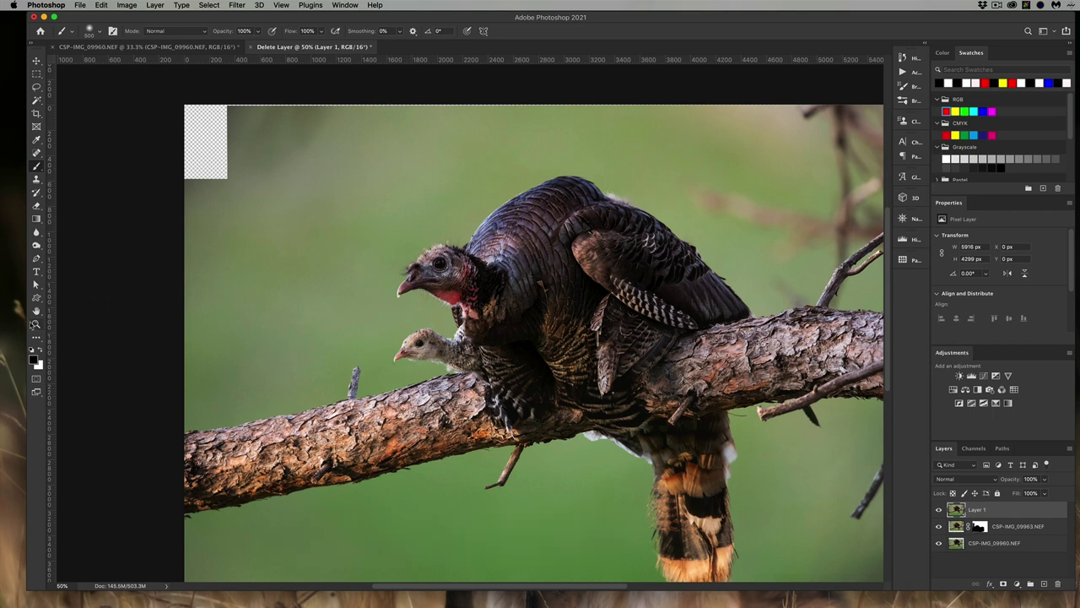
alt+click(240, 307)
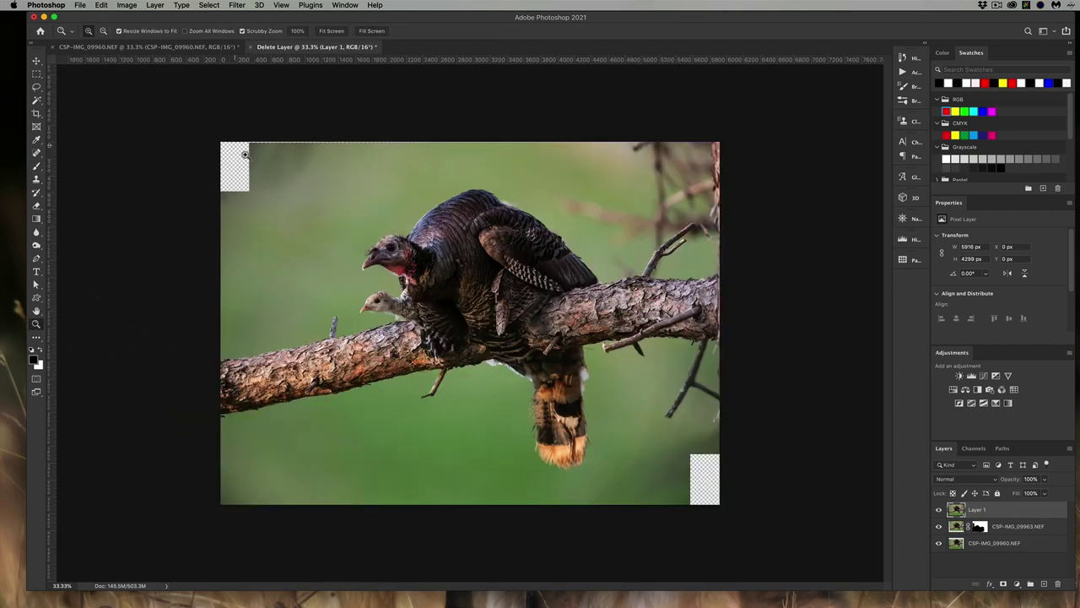
click(36, 112)
drag(228, 149, 654, 523)
key(Return)
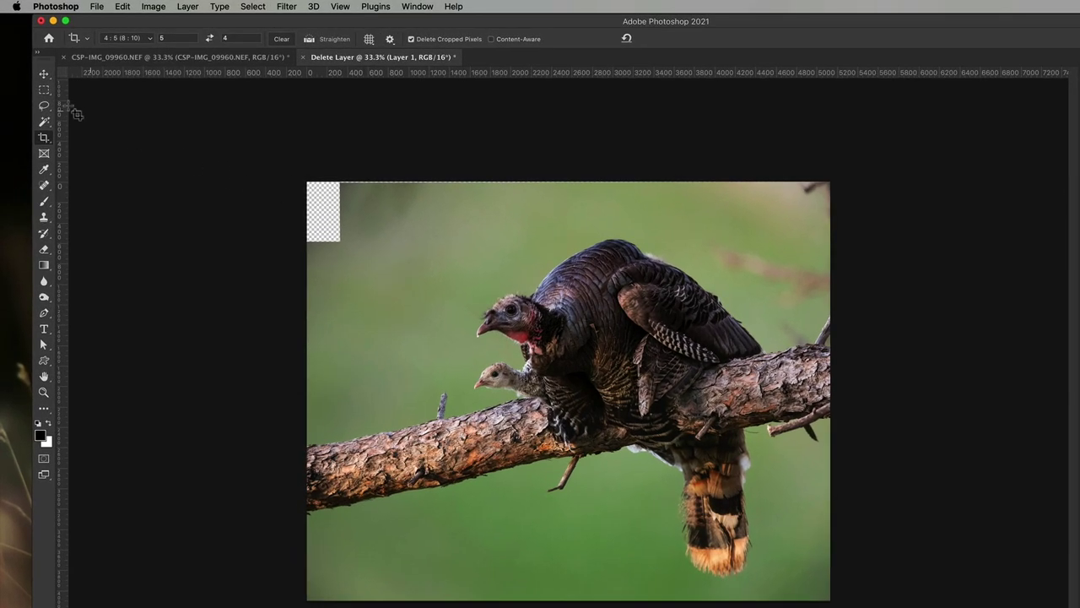
Step: Select the transparent upper-left corner with a rectangular marquee and add the thin strip along the image's upper edge
click(36, 75)
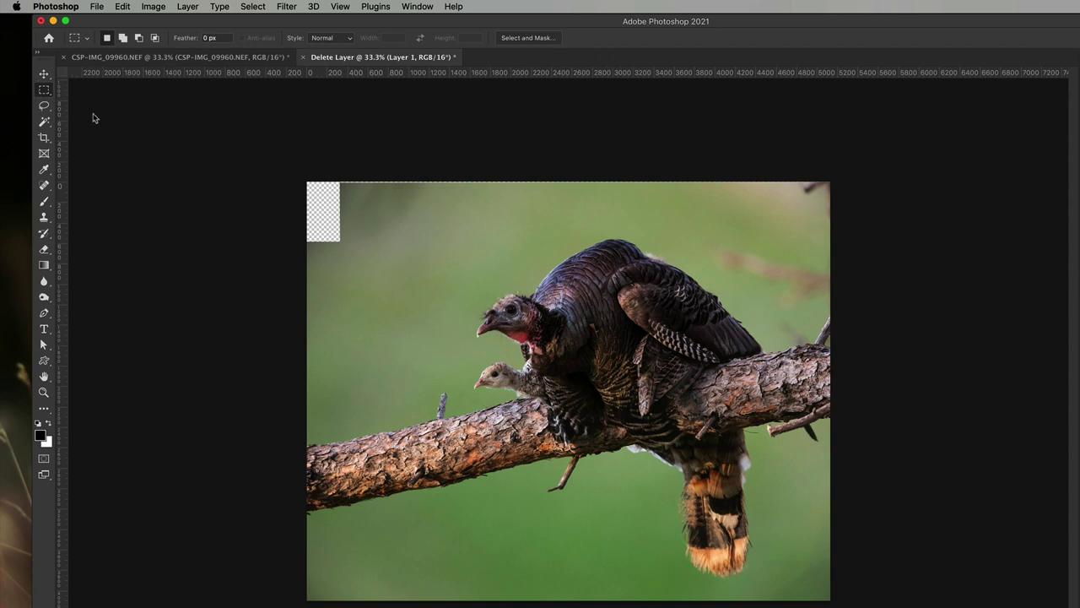
drag(306, 181, 344, 247)
drag(306, 182, 344, 246)
key(shift)
drag(299, 175, 844, 189)
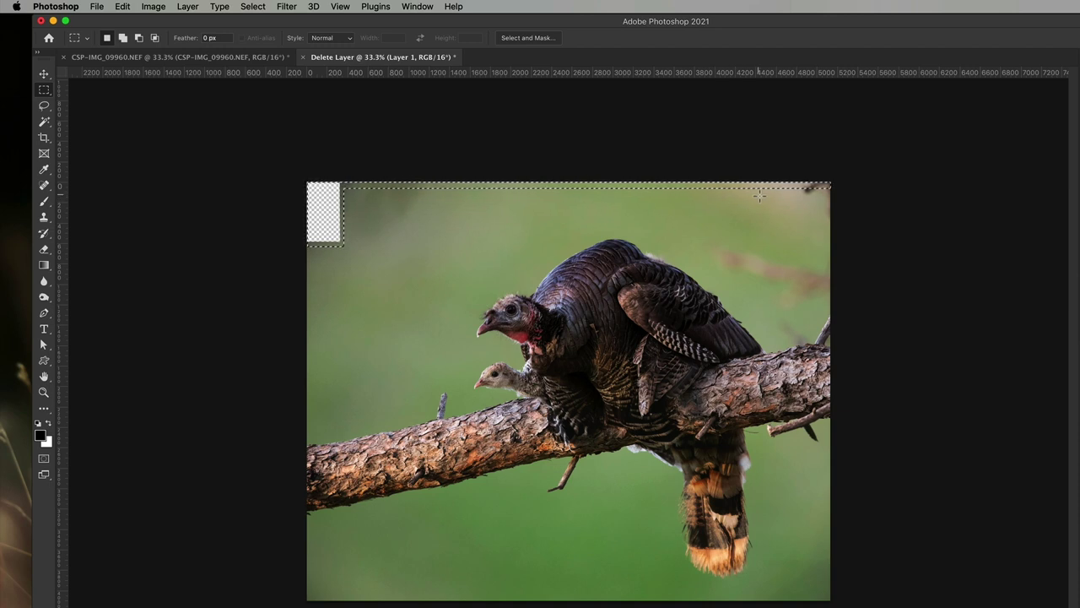
Step: Fill the selected corner and edge strip with Content-Aware Fill, output to the current layer, and clear the selection
click(123, 6)
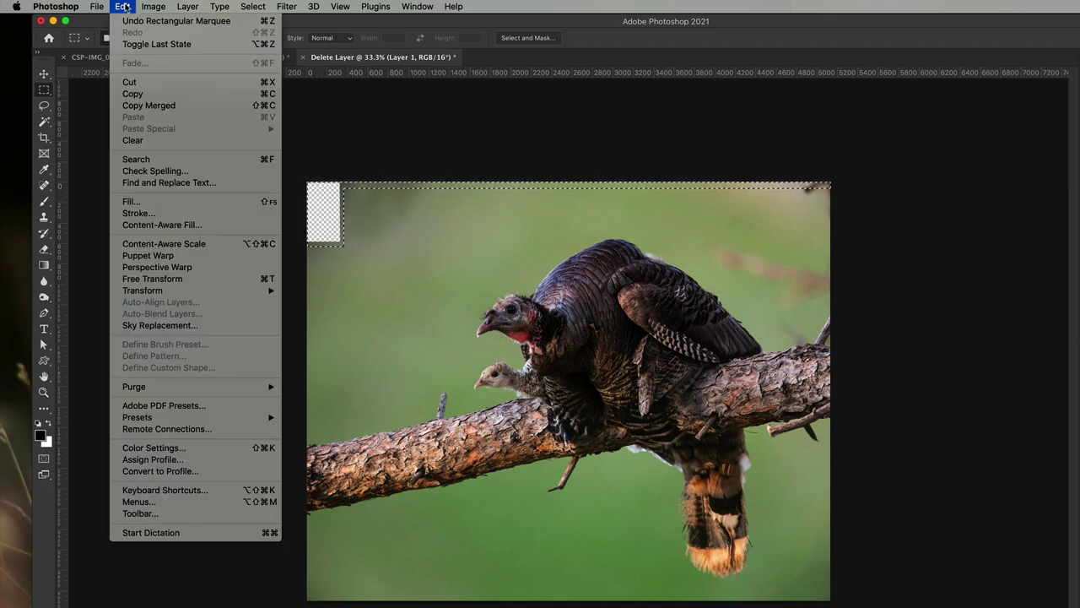
click(175, 225)
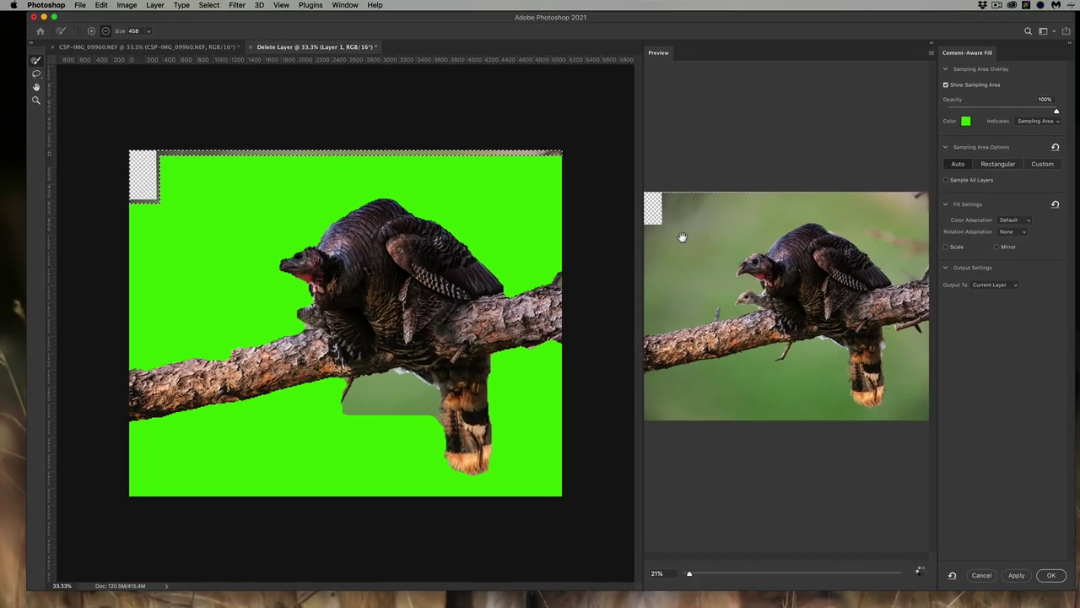
click(1051, 575)
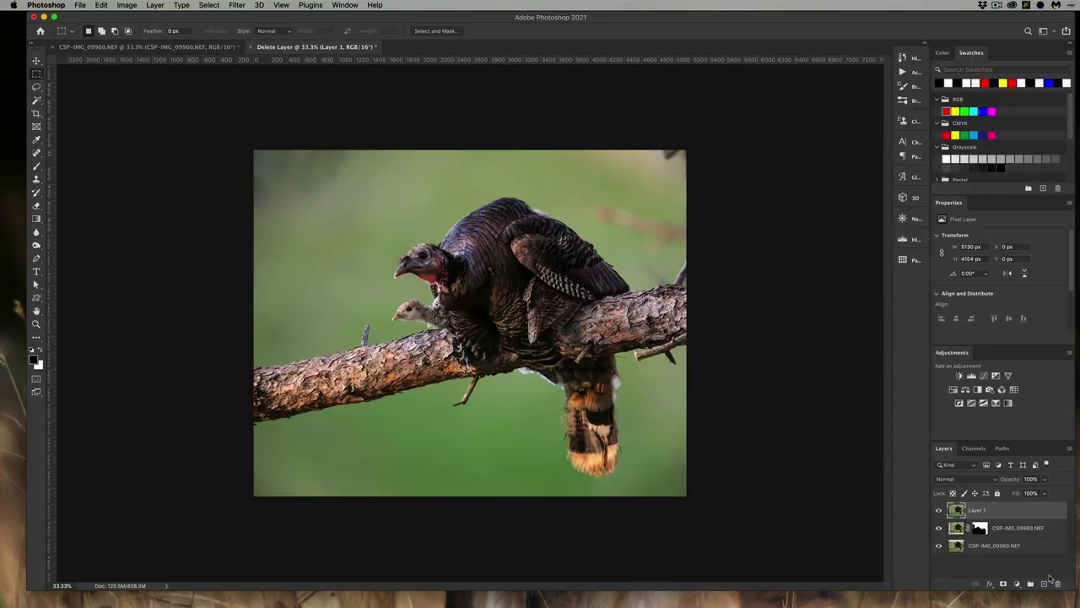